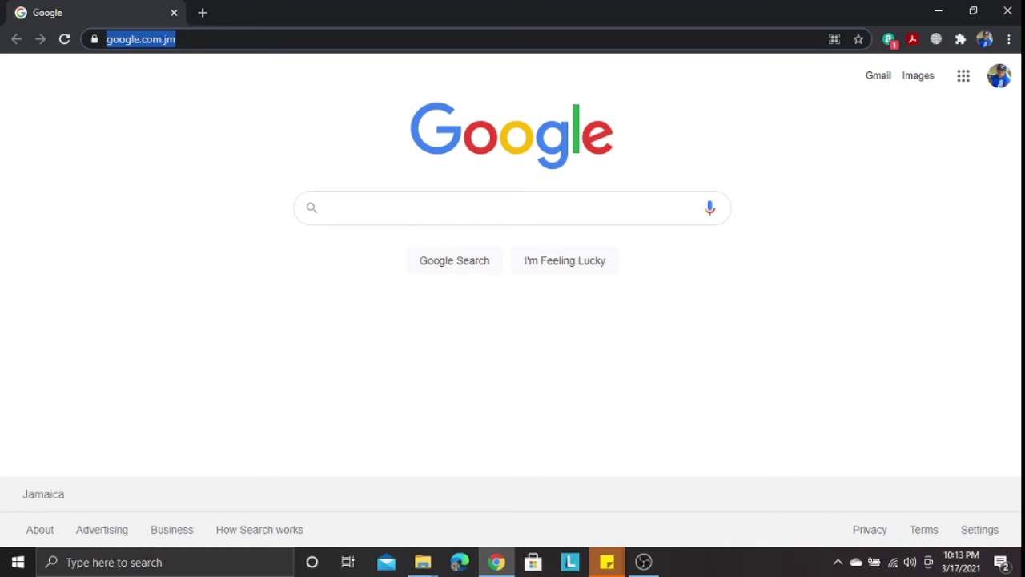
Step: Go to the National Housing Trust website at nht.gov.jm
{"action": "type", "text": ".gov."}
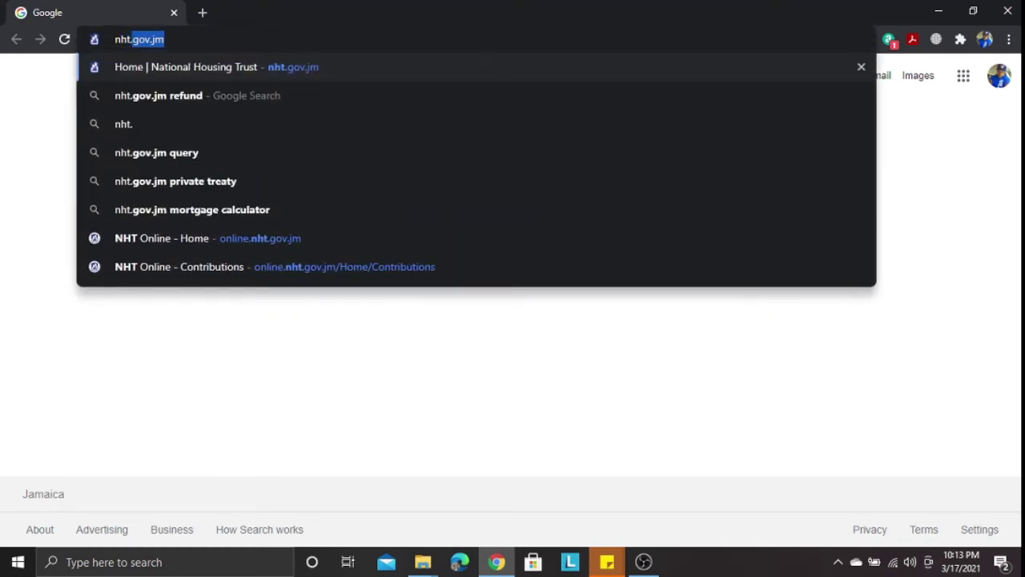
{"action": "type", "text": "jm"}
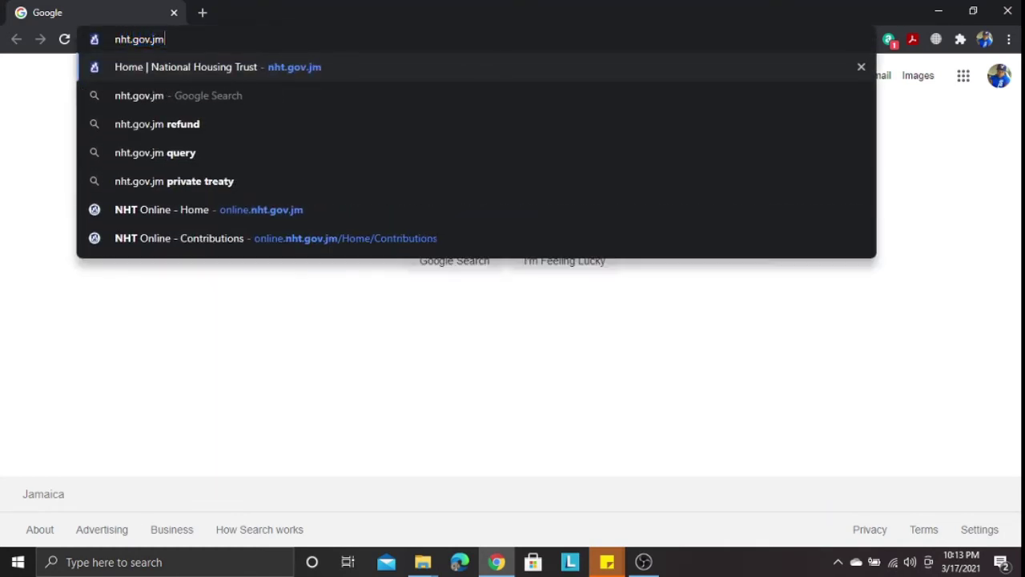
{"action": "key", "text": "Return"}
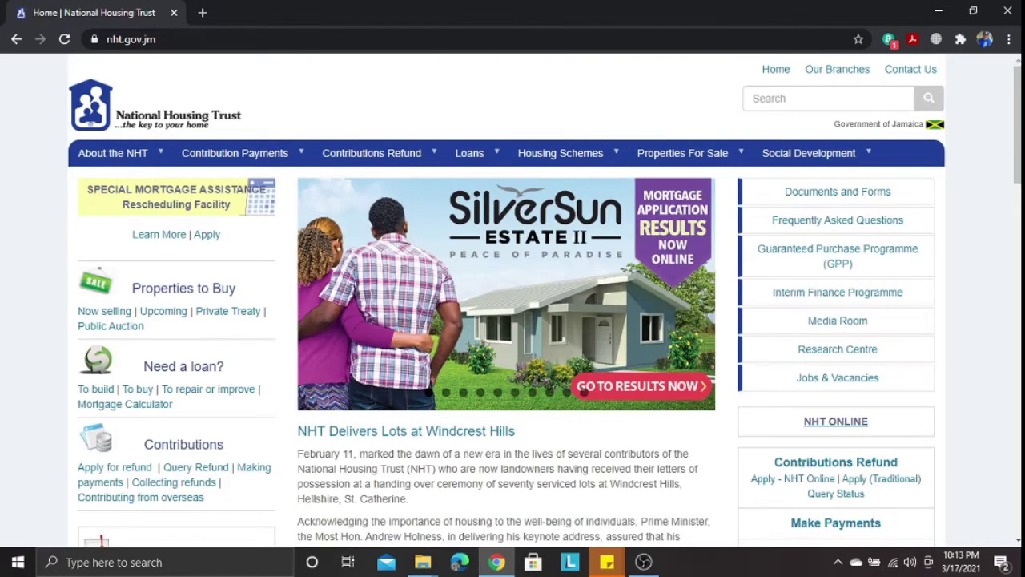
Step: Open the "What are the Interest Rates?" loan page and examine the rates for each weekly income band and contributor category
{"action": "mouse_move", "coordinate": [469, 153]}
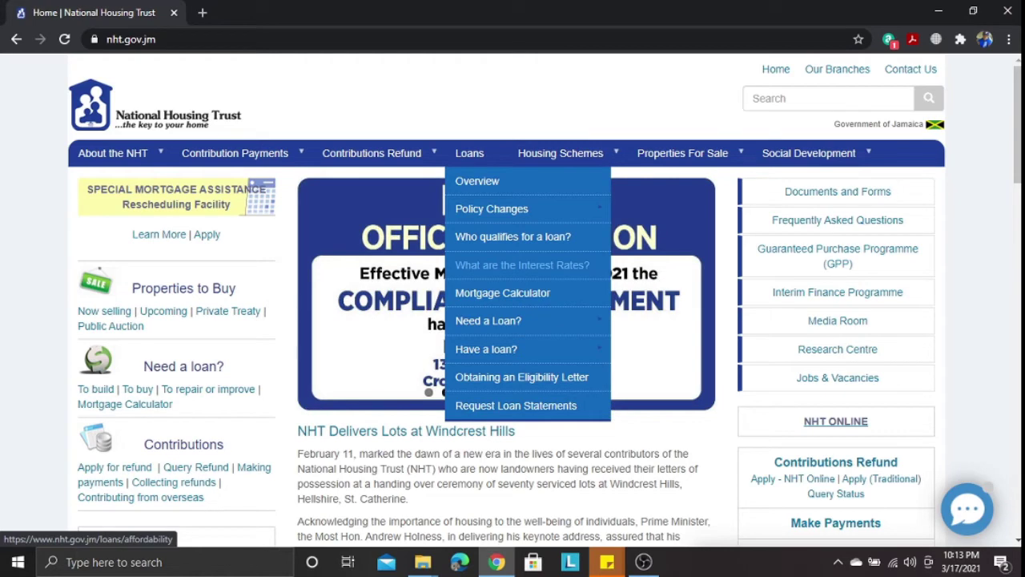
{"action": "left_click", "coordinate": [522, 264]}
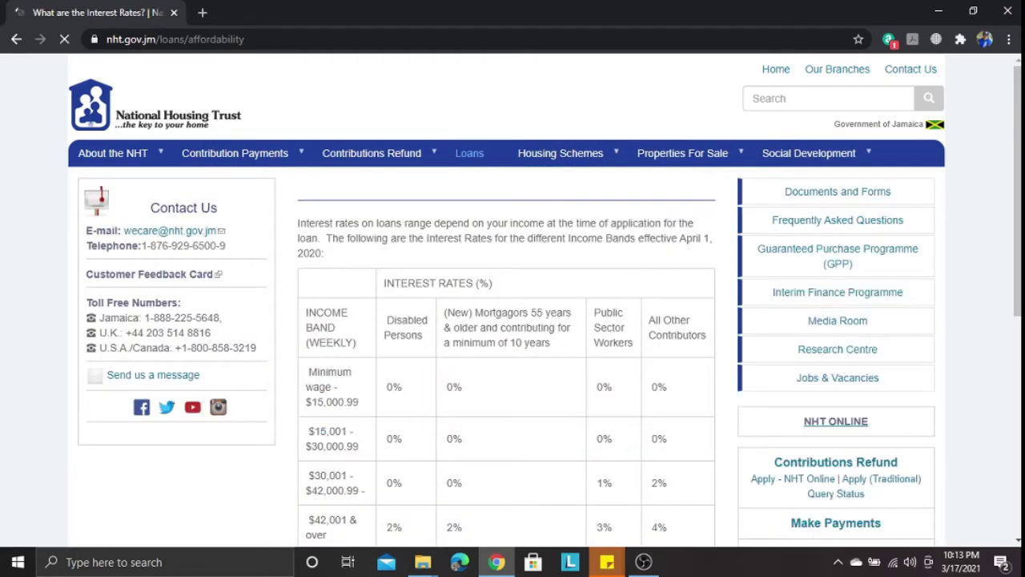
{"action": "scroll", "coordinate": [513, 300], "scroll_direction": "down", "scroll_amount": 1}
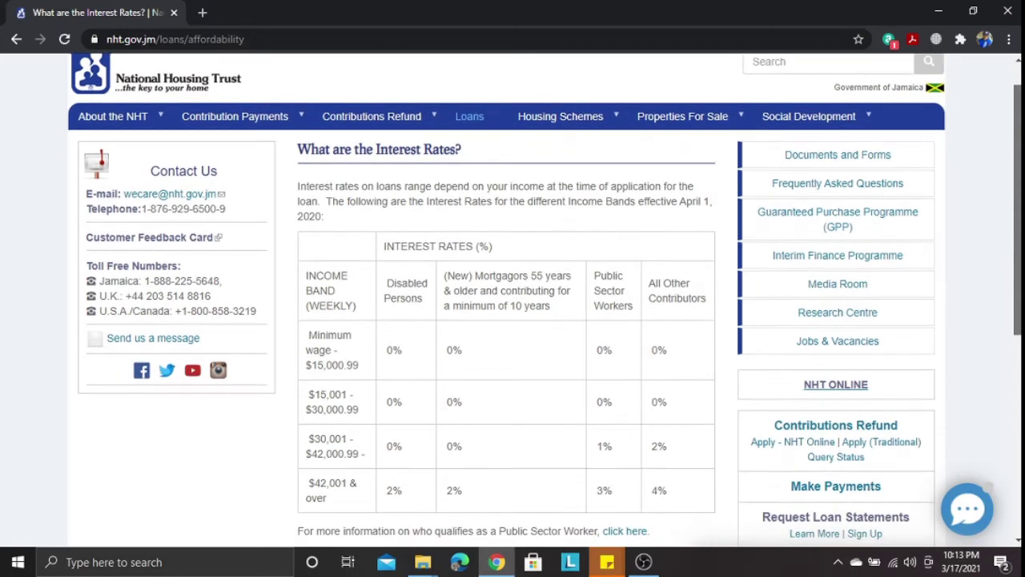
{"action": "scroll", "coordinate": [512, 300], "scroll_direction": "down", "scroll_amount": 1}
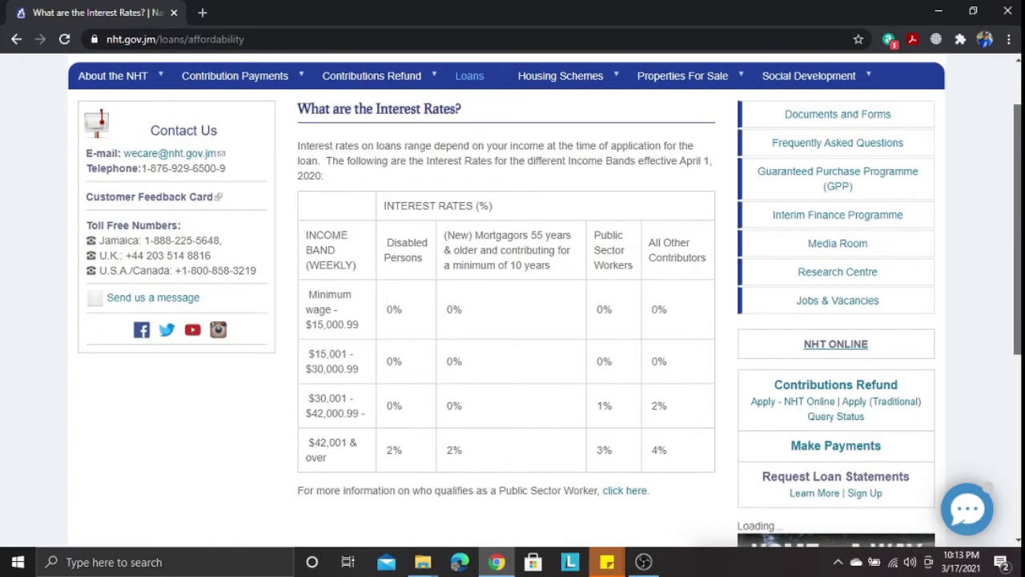
{"action": "scroll", "coordinate": [513, 301], "scroll_direction": "down", "scroll_amount": 1}
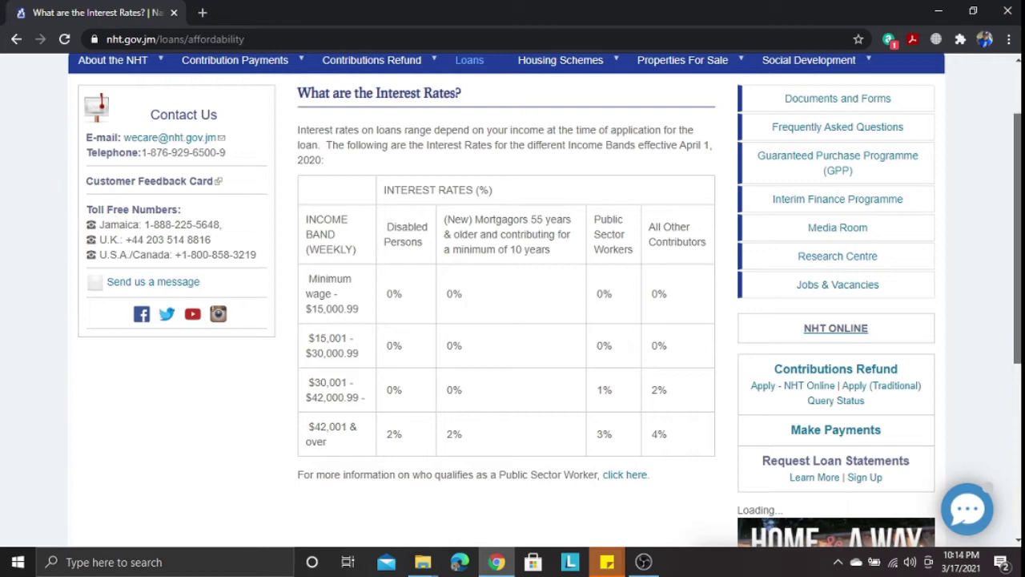
{"action": "scroll", "coordinate": [544, 300], "scroll_direction": "down", "scroll_amount": 1}
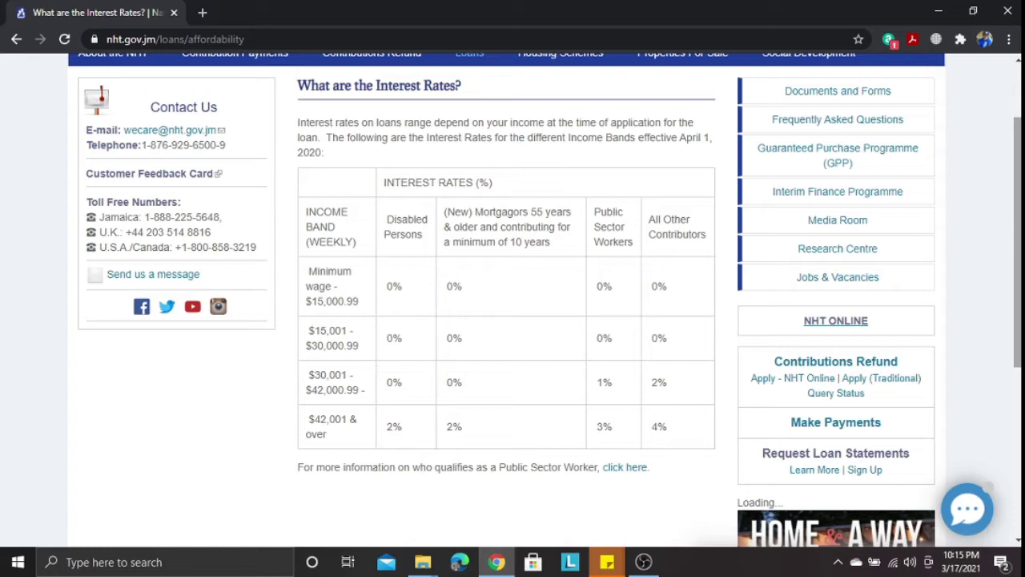
{"action": "scroll", "coordinate": [544, 300], "scroll_direction": "down", "scroll_amount": 1}
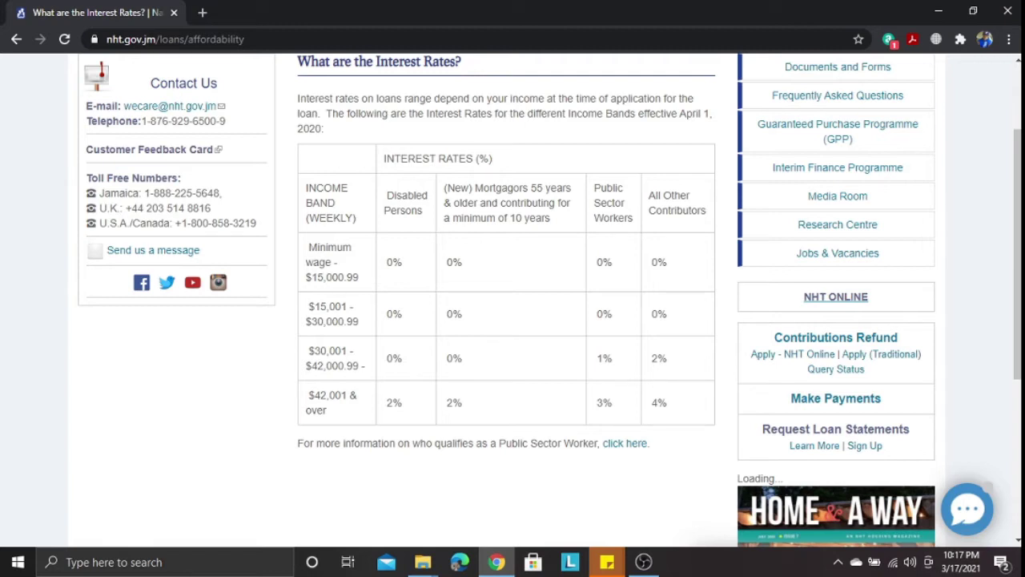
{"action": "left_click_drag", "start_coordinate": [602, 313], "coordinate": [613, 313]}
{"action": "left_click_drag", "start_coordinate": [1017, 240], "coordinate": [1017, 250]}
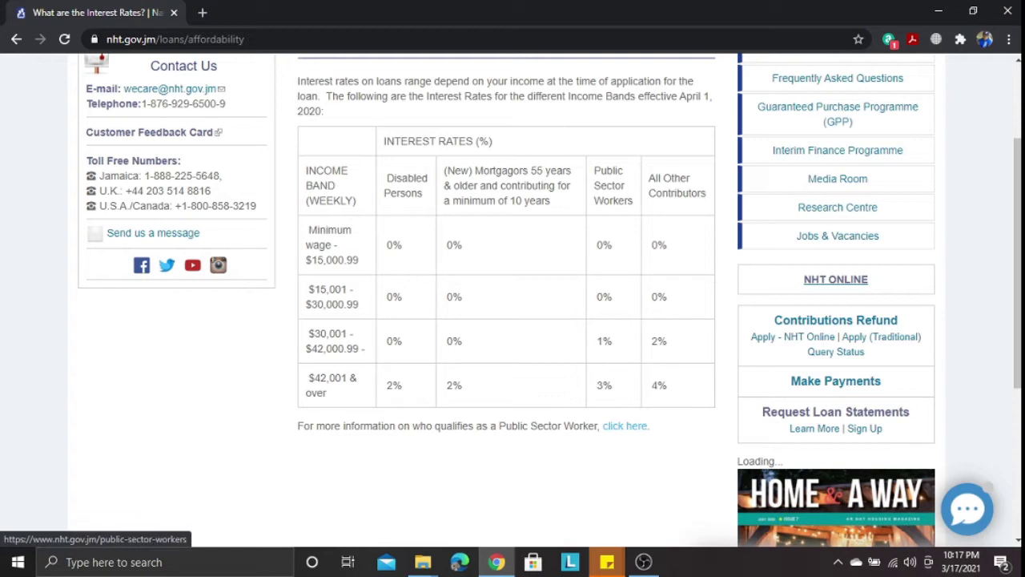
Step: Open the information on who qualifies as a Public Sector Worker and read the definition and employer list categories
{"action": "left_click", "coordinate": [625, 425]}
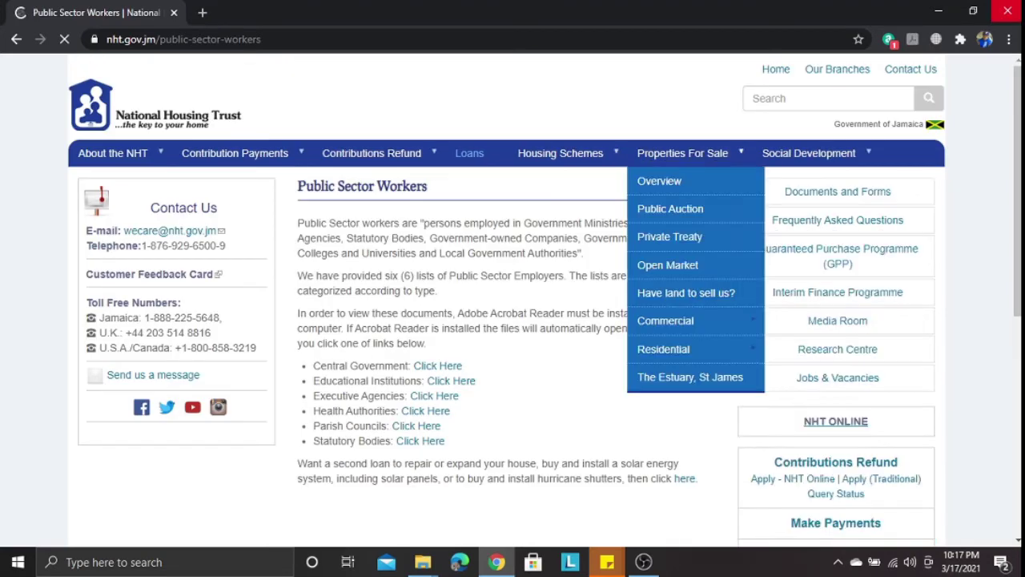
{"action": "scroll", "coordinate": [544, 302], "scroll_direction": "down", "scroll_amount": 1}
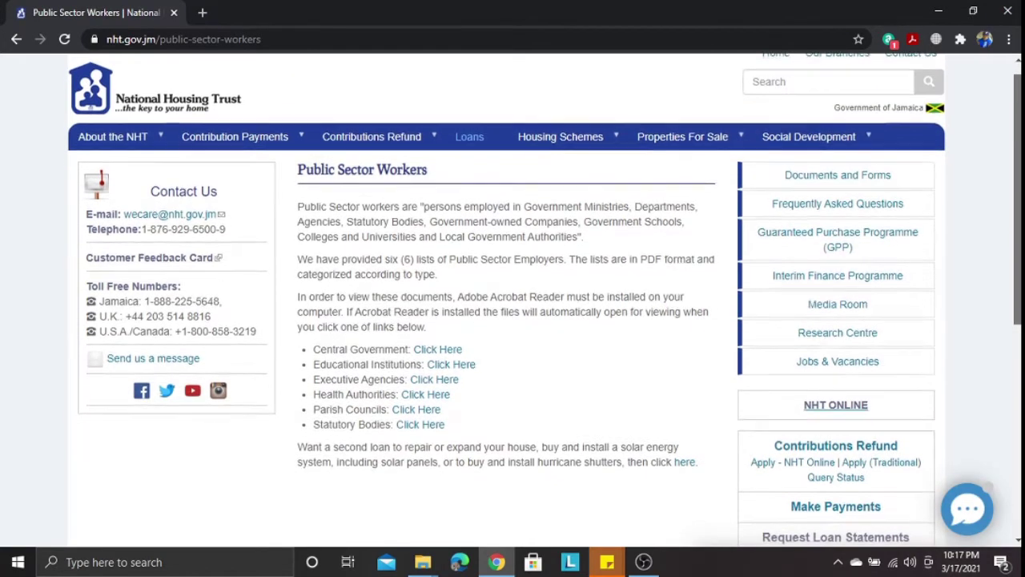
{"action": "scroll", "coordinate": [512, 320], "scroll_direction": "down", "scroll_amount": 1}
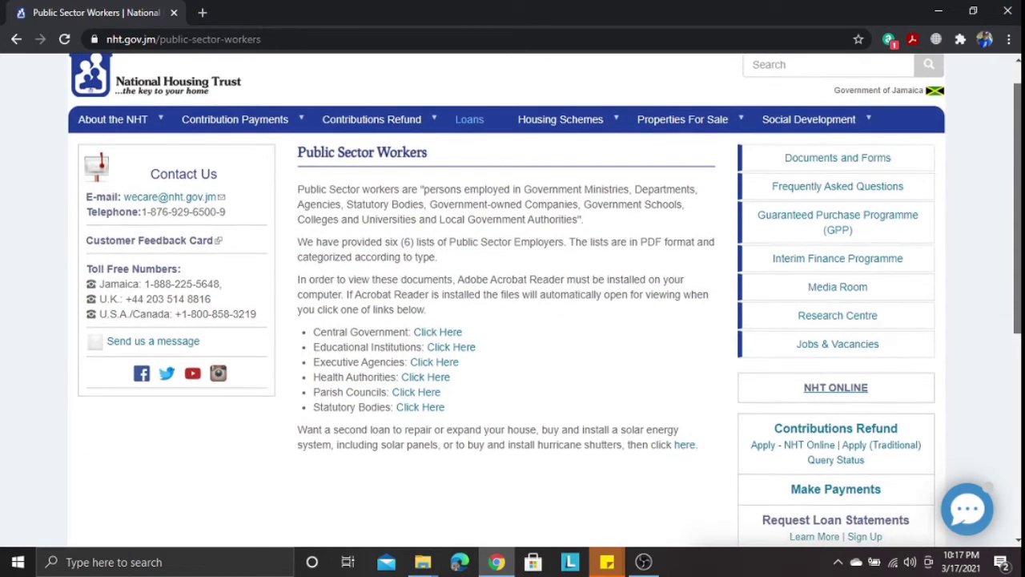
{"action": "scroll", "coordinate": [512, 320], "scroll_direction": "down", "scroll_amount": 1}
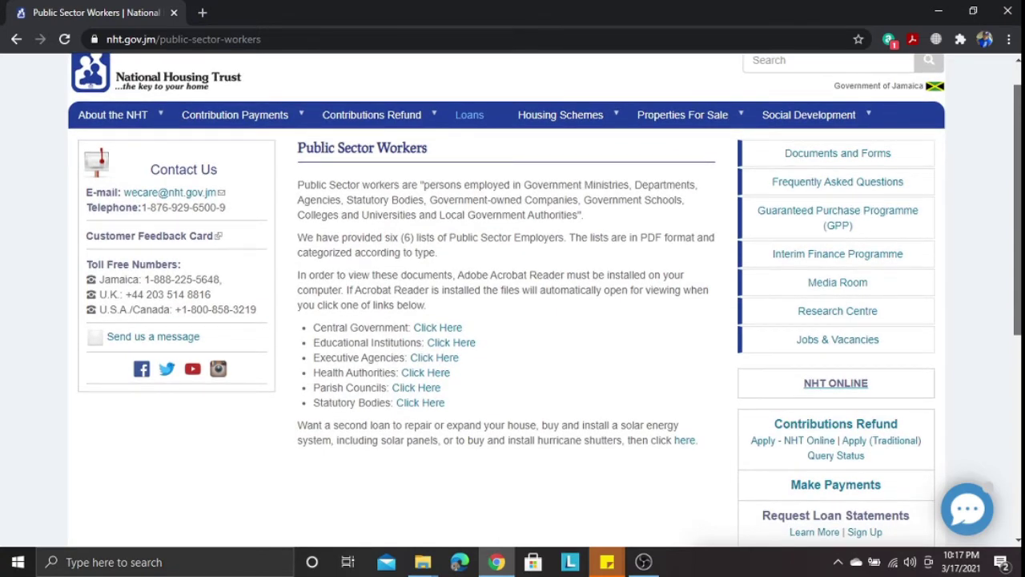
{"action": "scroll", "coordinate": [544, 299], "scroll_direction": "down", "scroll_amount": 1}
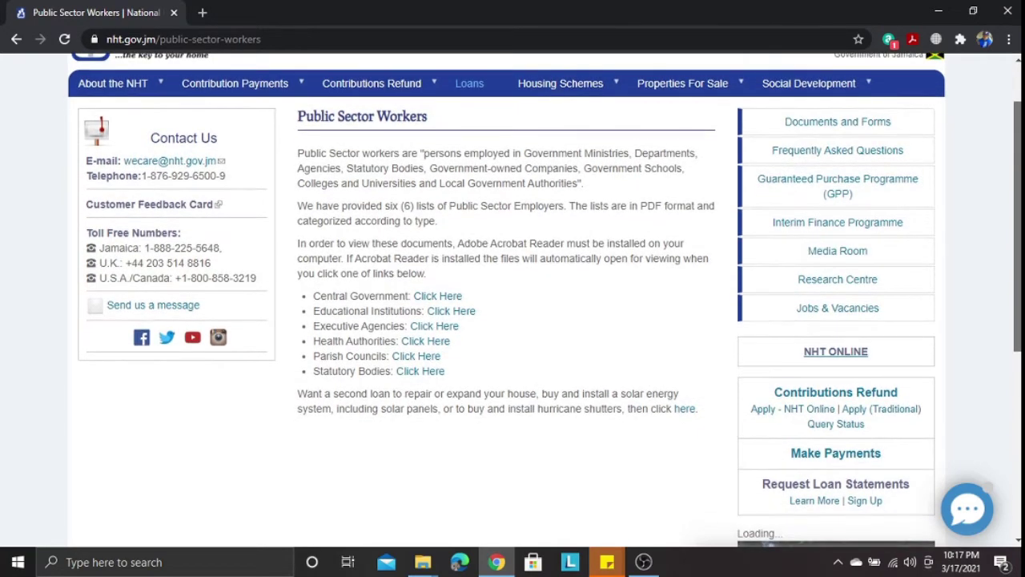
{"action": "scroll", "coordinate": [349, 258], "scroll_direction": "down", "scroll_amount": 1}
{"action": "left_click_drag", "start_coordinate": [349, 255], "coordinate": [428, 270]}
{"action": "left_click", "coordinate": [428, 270]}
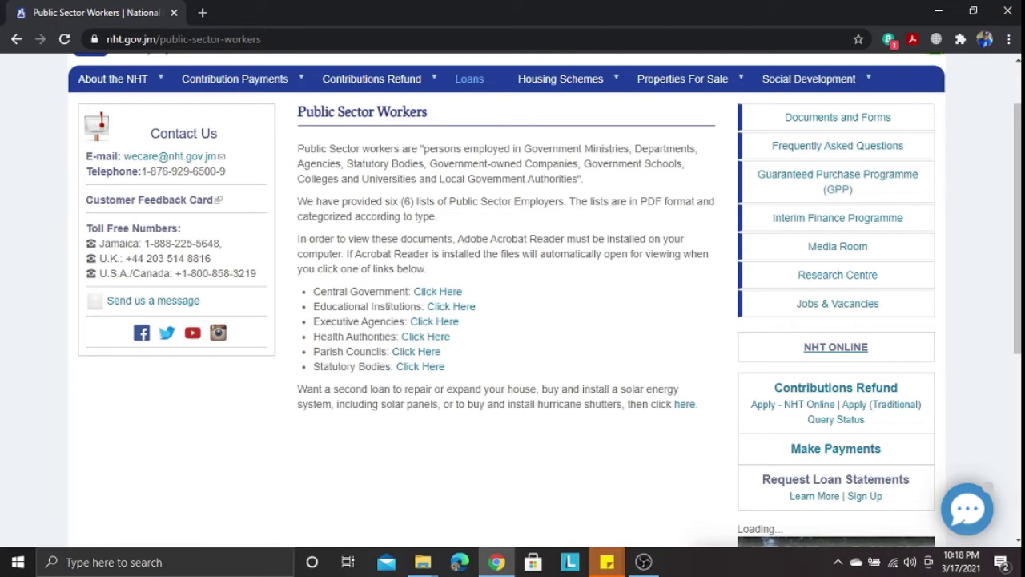
Step: Return to the interest rates page and review the rates table across income bands and contributor categories
{"action": "key", "text": "alt+Left"}
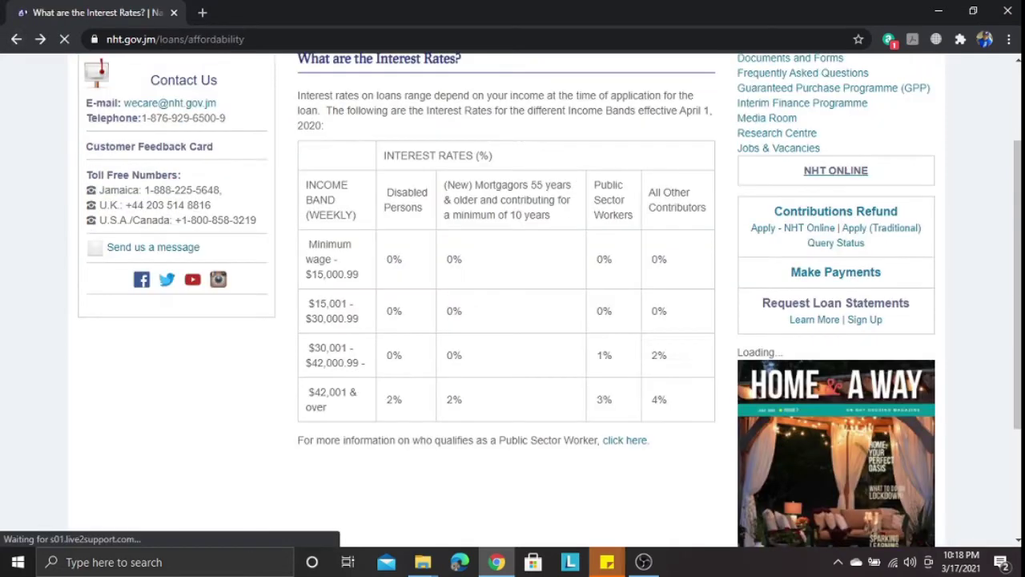
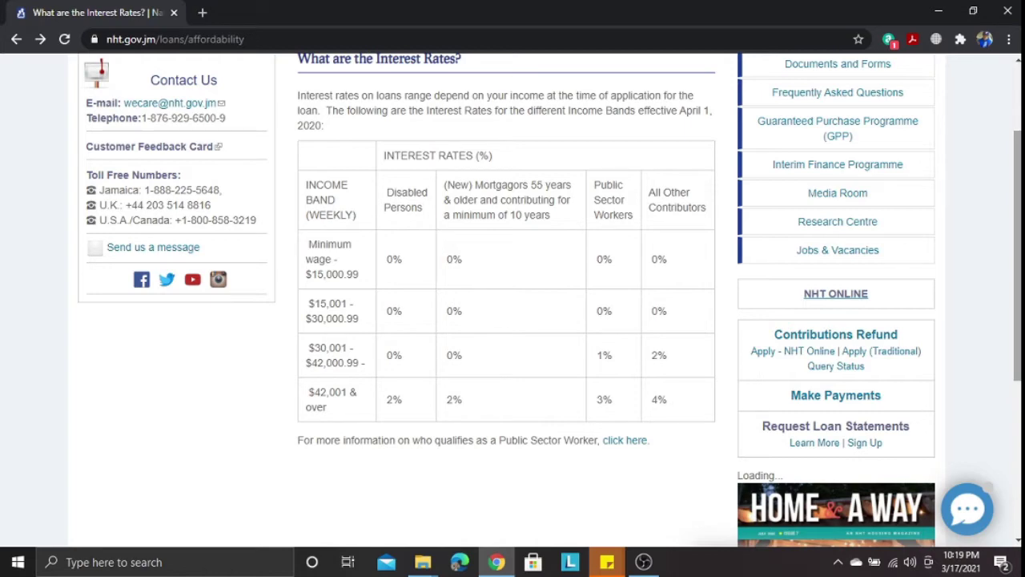
{"action": "scroll", "coordinate": [544, 300], "scroll_direction": "up", "scroll_amount": 1}
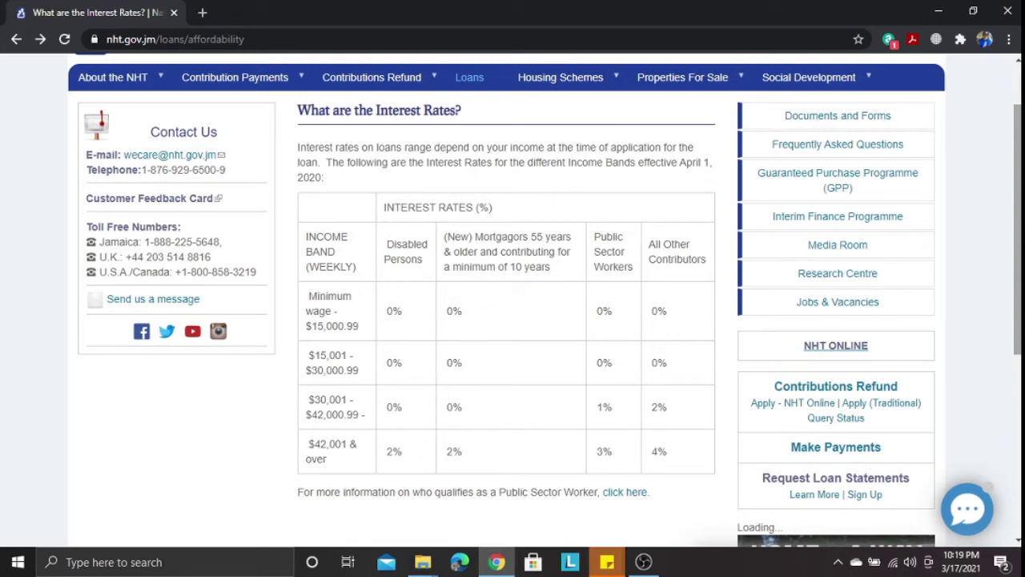
{"action": "scroll", "coordinate": [545, 299], "scroll_direction": "down", "scroll_amount": 2}
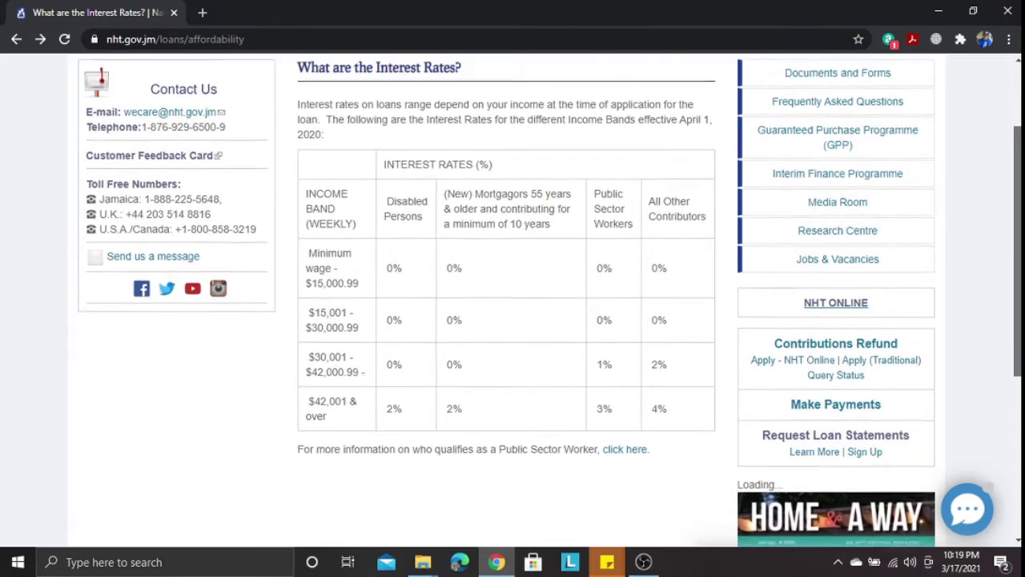
{"action": "scroll", "coordinate": [544, 299], "scroll_direction": "down", "scroll_amount": 1}
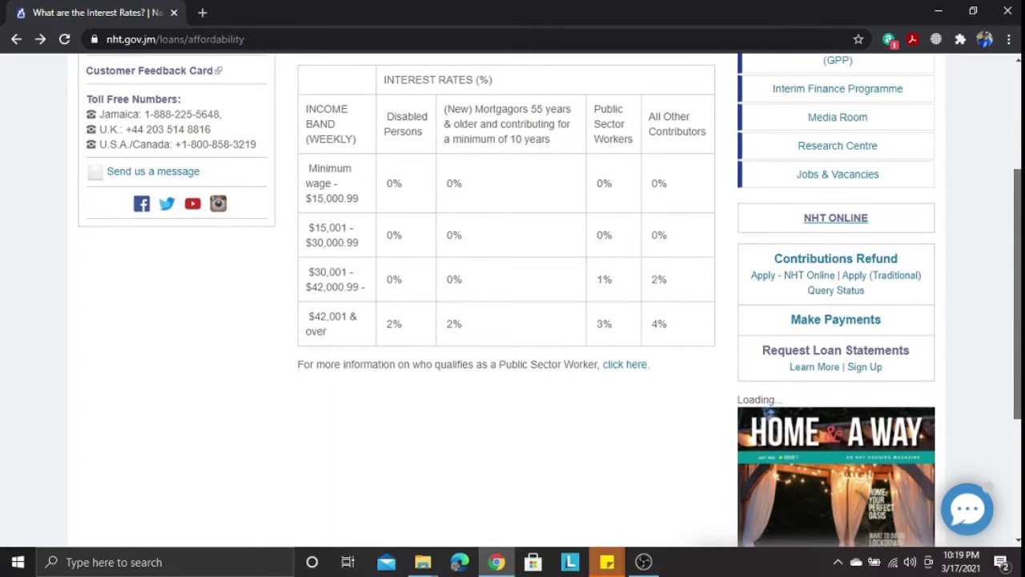
{"action": "scroll", "coordinate": [512, 300], "scroll_direction": "up", "scroll_amount": 1}
{"action": "scroll", "coordinate": [513, 300], "scroll_direction": "up", "scroll_amount": 1}
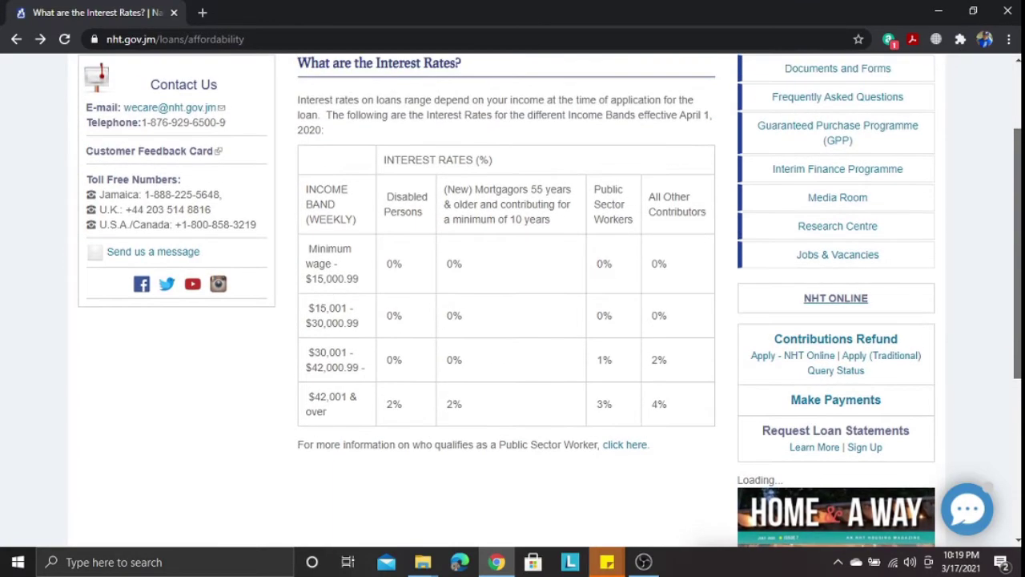
{"action": "scroll", "coordinate": [512, 299], "scroll_direction": "up", "scroll_amount": 2}
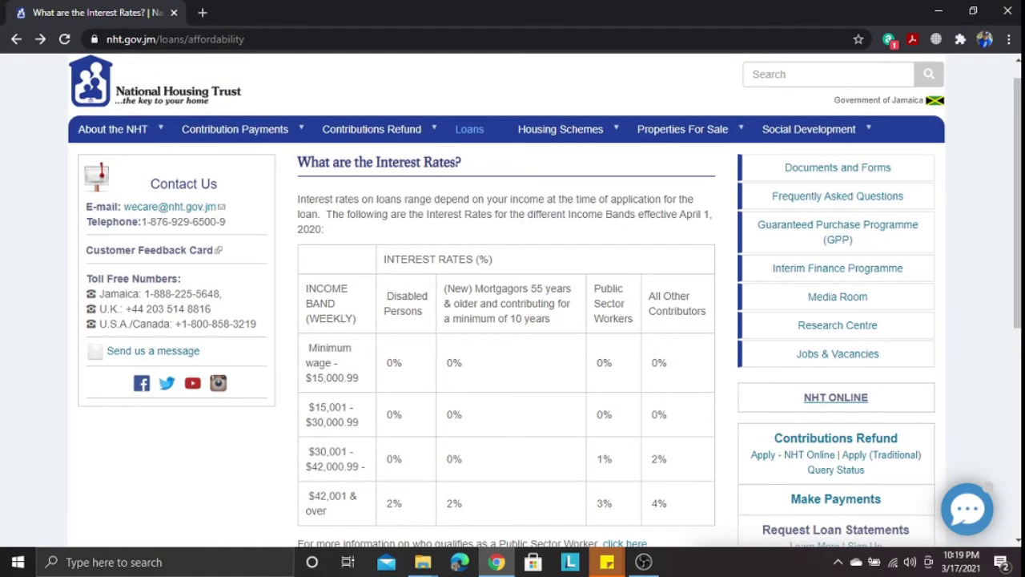
{"action": "scroll", "coordinate": [512, 300], "scroll_direction": "down", "scroll_amount": 1}
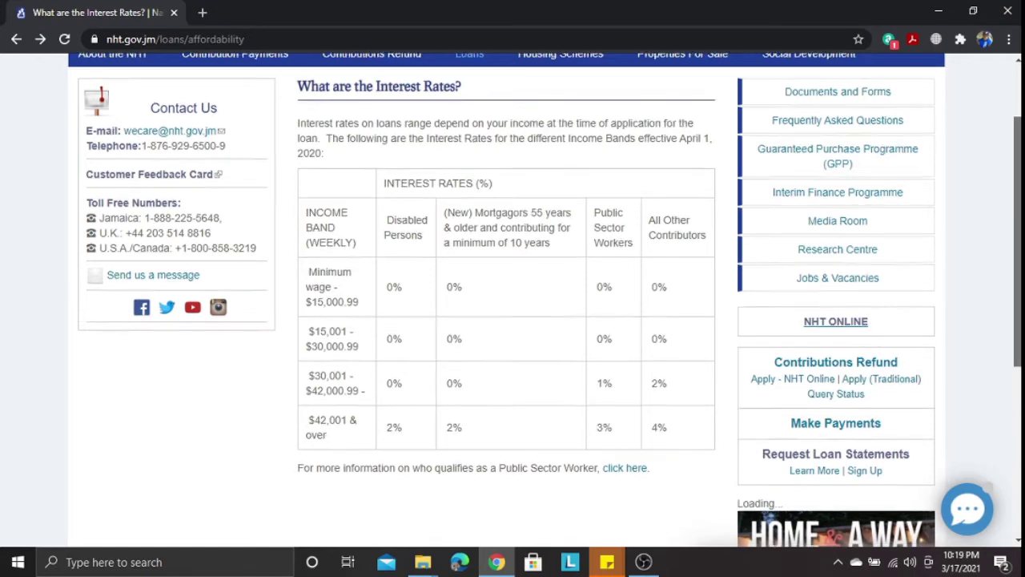
{"action": "scroll", "coordinate": [1018, 240], "scroll_direction": "down", "scroll_amount": 1}
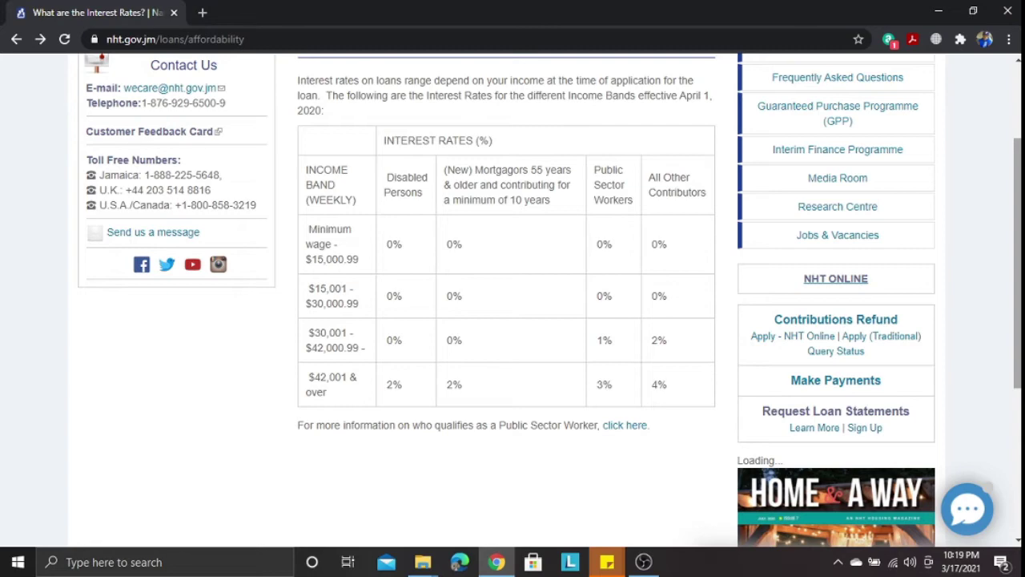
{"action": "scroll", "coordinate": [549, 301], "scroll_direction": "down", "scroll_amount": 1}
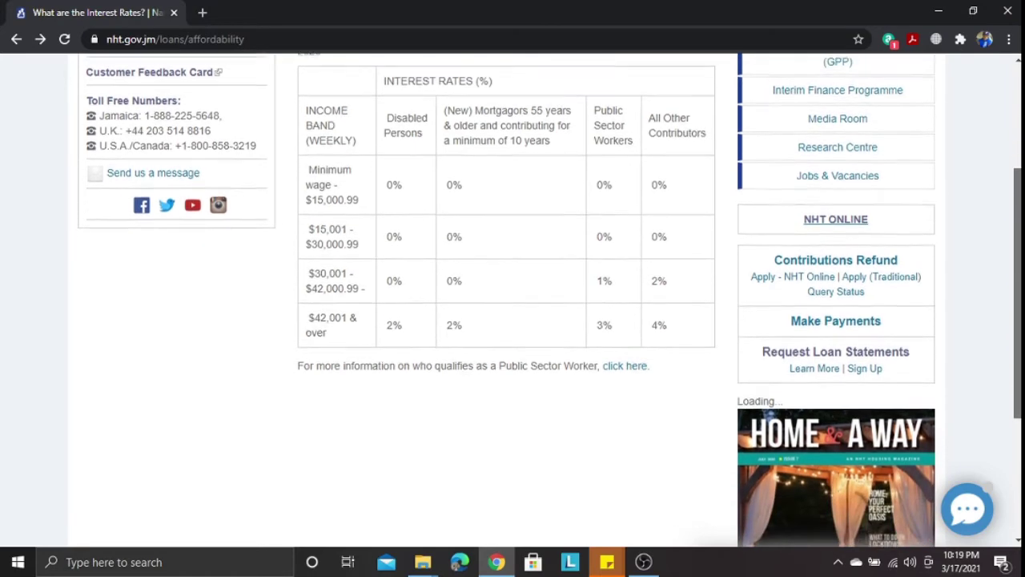
{"action": "scroll", "coordinate": [549, 300], "scroll_direction": "down", "scroll_amount": 1}
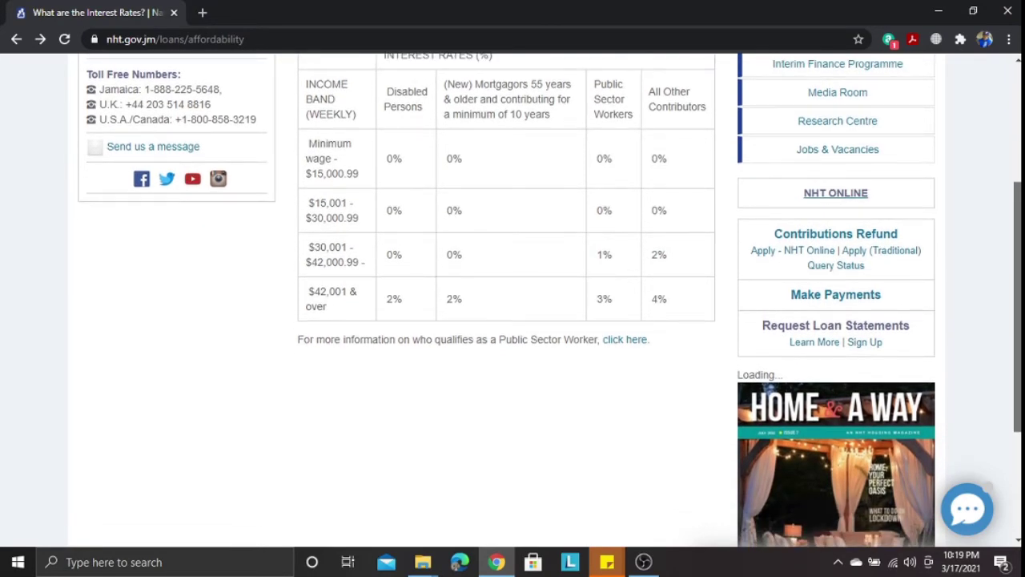
{"action": "scroll", "coordinate": [550, 301], "scroll_direction": "down", "scroll_amount": 1}
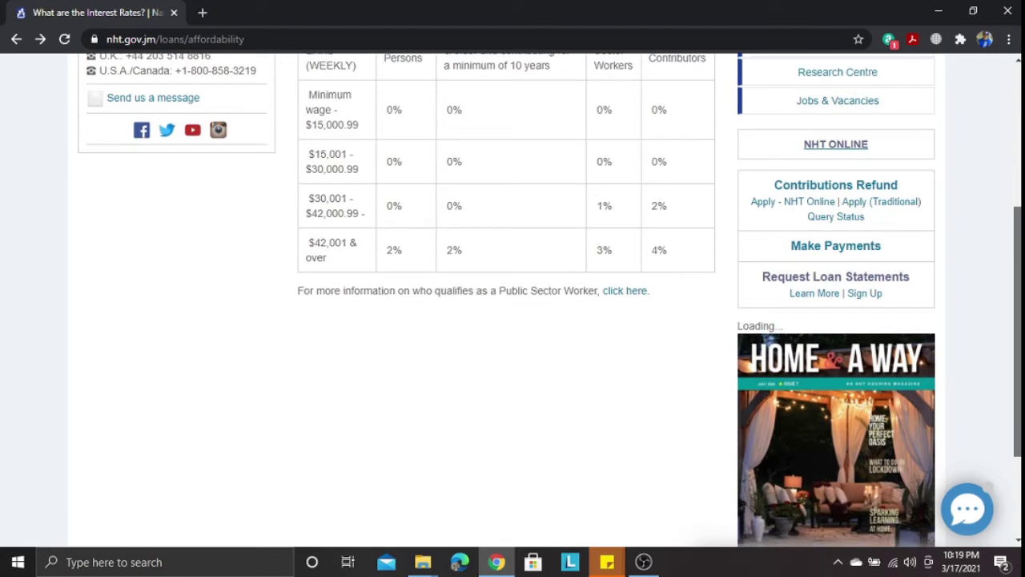
{"action": "scroll", "coordinate": [549, 300], "scroll_direction": "up", "scroll_amount": 2}
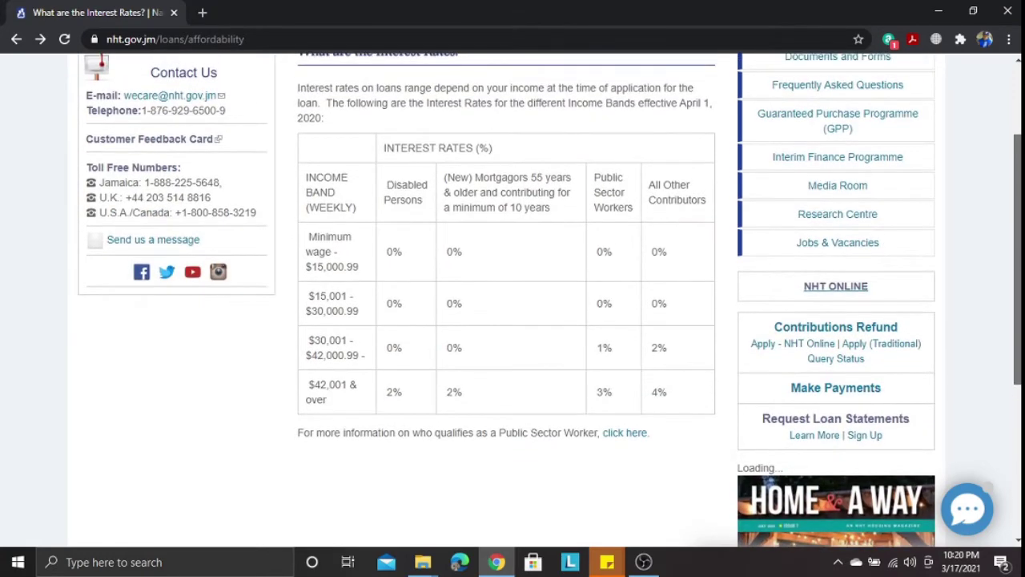
{"action": "scroll", "coordinate": [549, 300], "scroll_direction": "up", "scroll_amount": 1}
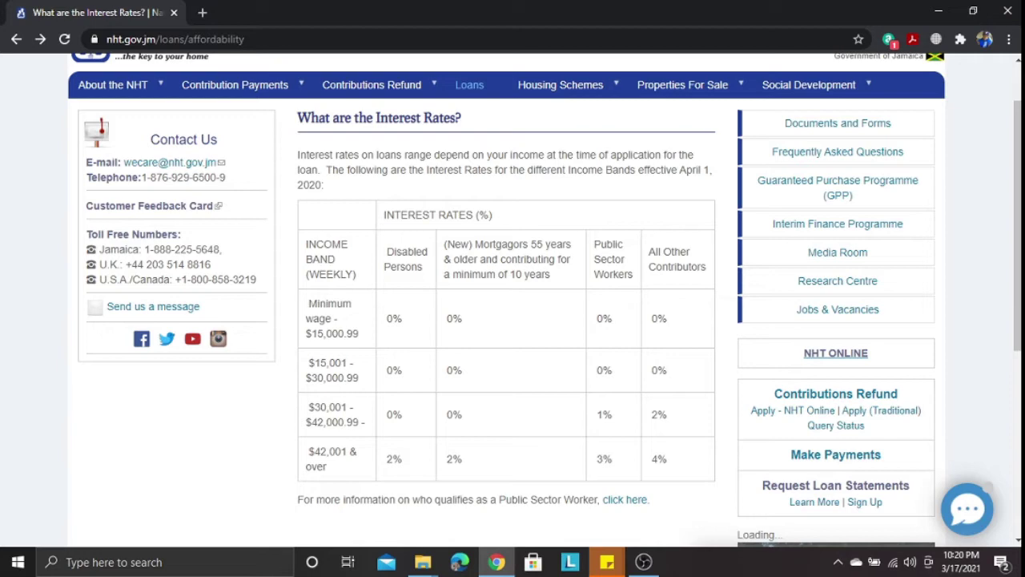
{"action": "scroll", "coordinate": [513, 305], "scroll_direction": "up", "scroll_amount": 1}
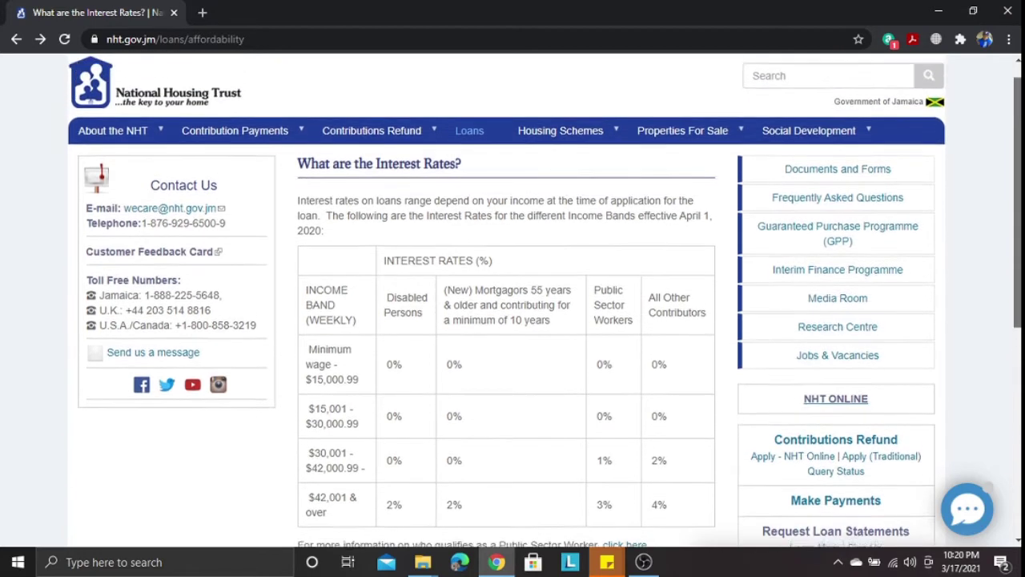
Step: Open the loans Mortgage Calculator page and launch the NHT Mortgage Calculator form from it
{"action": "scroll", "coordinate": [513, 305], "scroll_direction": "down", "scroll_amount": 1}
{"action": "mouse_move", "coordinate": [469, 109]}
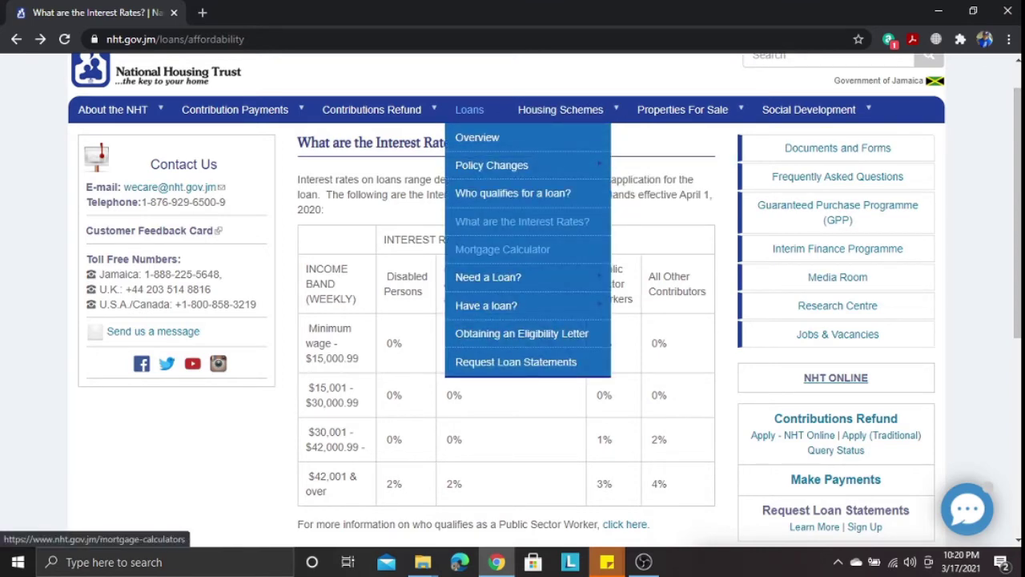
{"action": "left_click", "coordinate": [503, 249]}
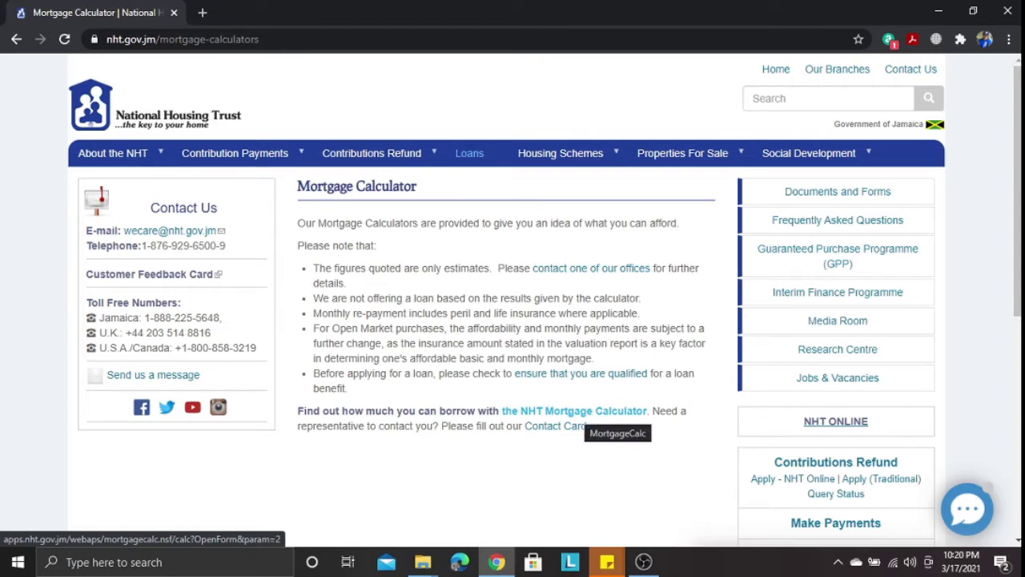
{"action": "left_click", "coordinate": [585, 411]}
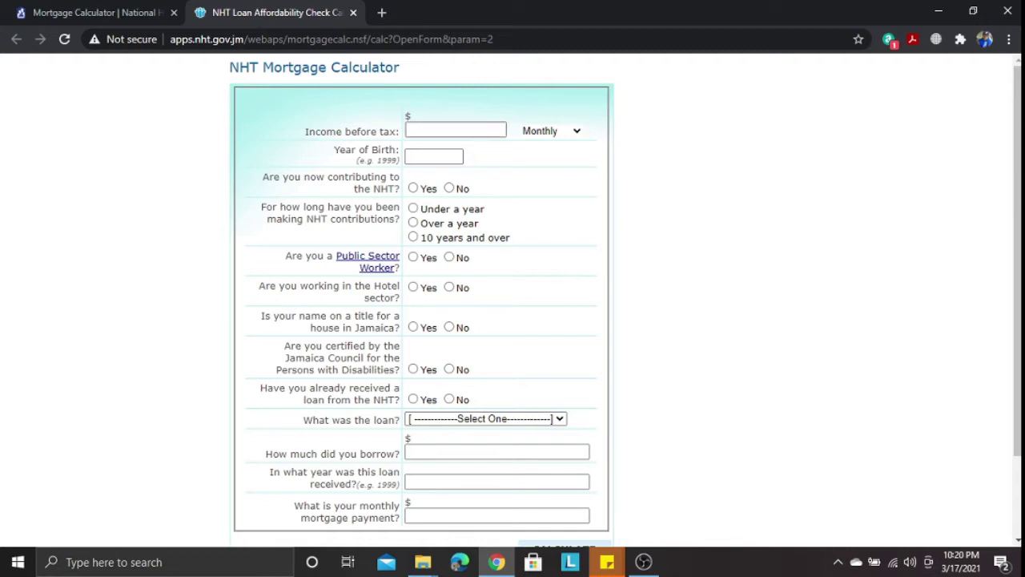
Step: Enter a monthly income before tax of 60000 and fill in the applicant's year of birth
{"action": "left_click", "coordinate": [455, 130]}
{"action": "type", "text": "6000"}
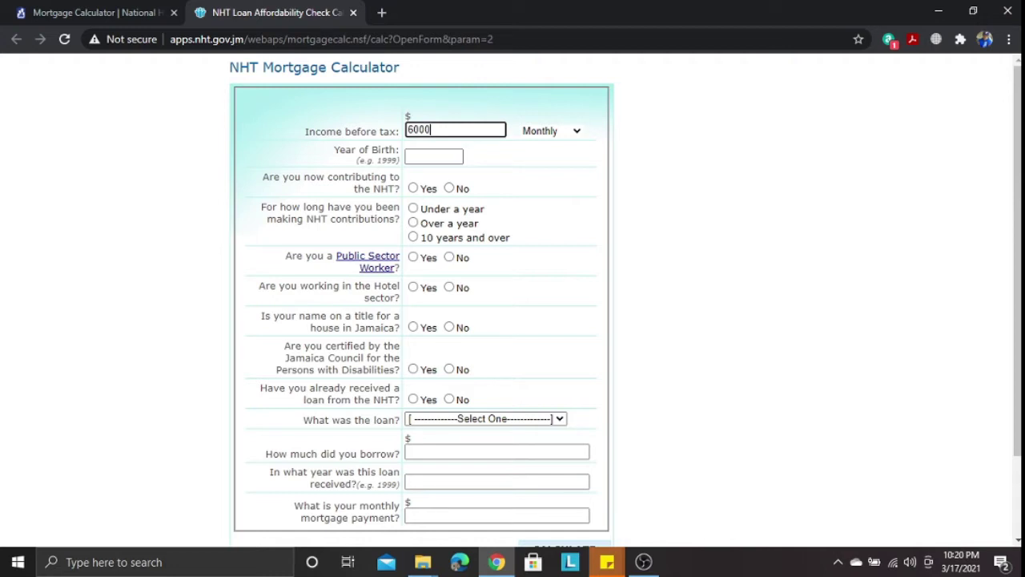
{"action": "type", "text": "0"}
{"action": "left_click", "coordinate": [433, 156]}
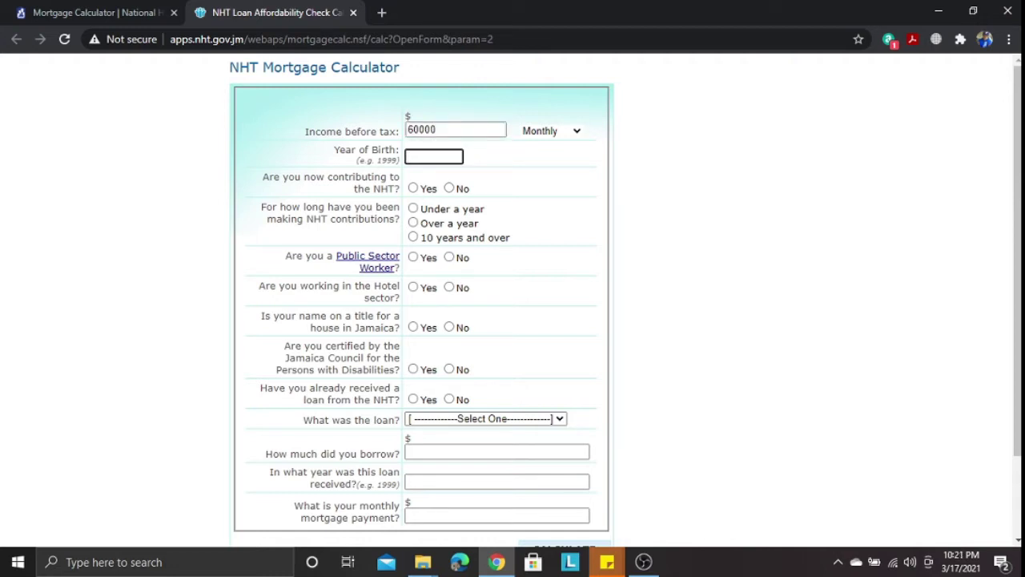
{"action": "type", "text": "1990"}
Step: Answer Yes to contributing to the NHT, Over a year for duration, and No to public sector, Hotel sector and house title
{"action": "left_click", "coordinate": [413, 188]}
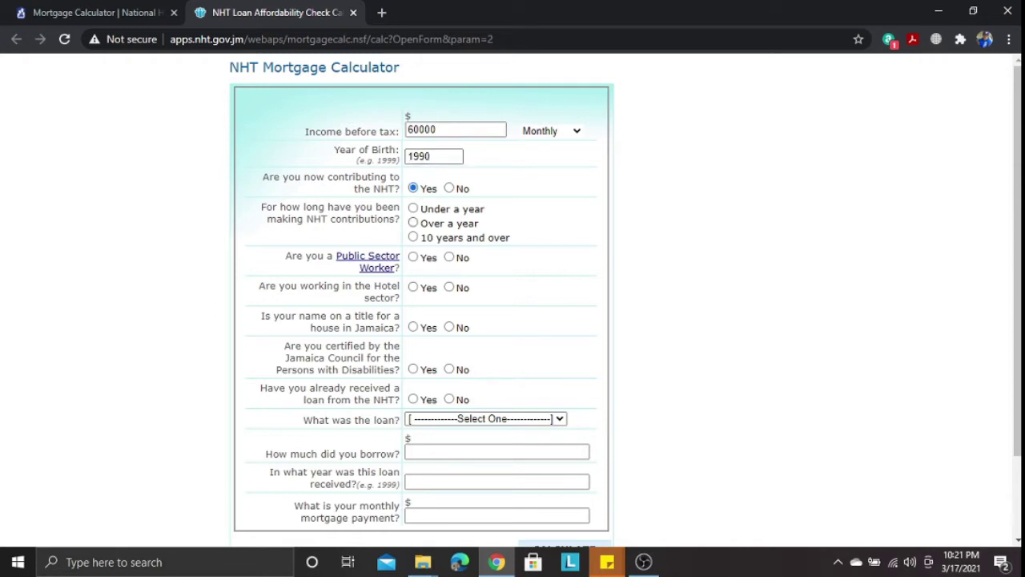
{"action": "left_click", "coordinate": [413, 223]}
{"action": "left_click", "coordinate": [449, 257]}
{"action": "left_click", "coordinate": [449, 286]}
{"action": "left_click", "coordinate": [448, 326]}
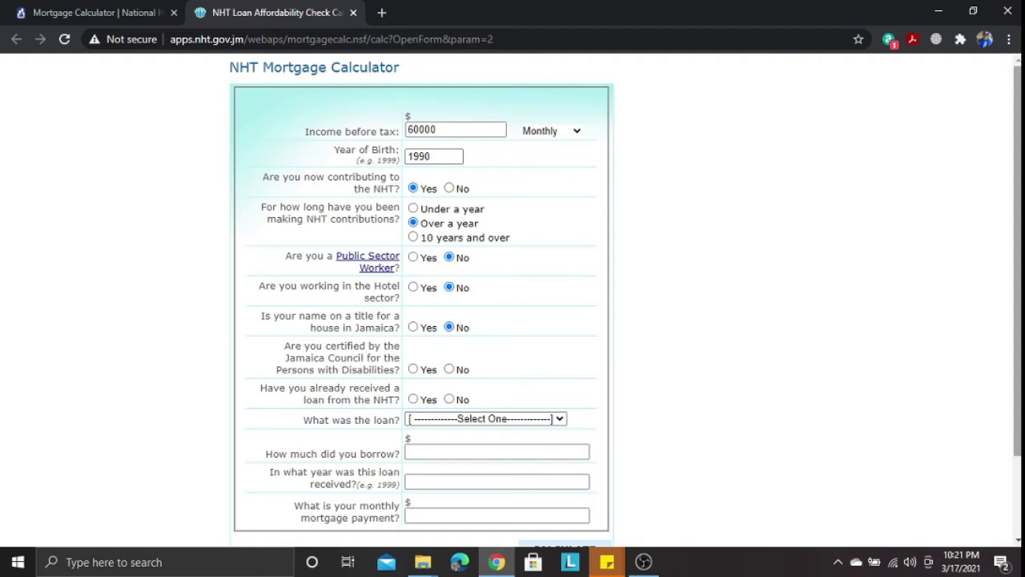
Step: Answer No to disability certification and to a previous NHT loan, and calculate the affordable loans
{"action": "scroll", "coordinate": [512, 304], "scroll_direction": "down", "scroll_amount": 1}
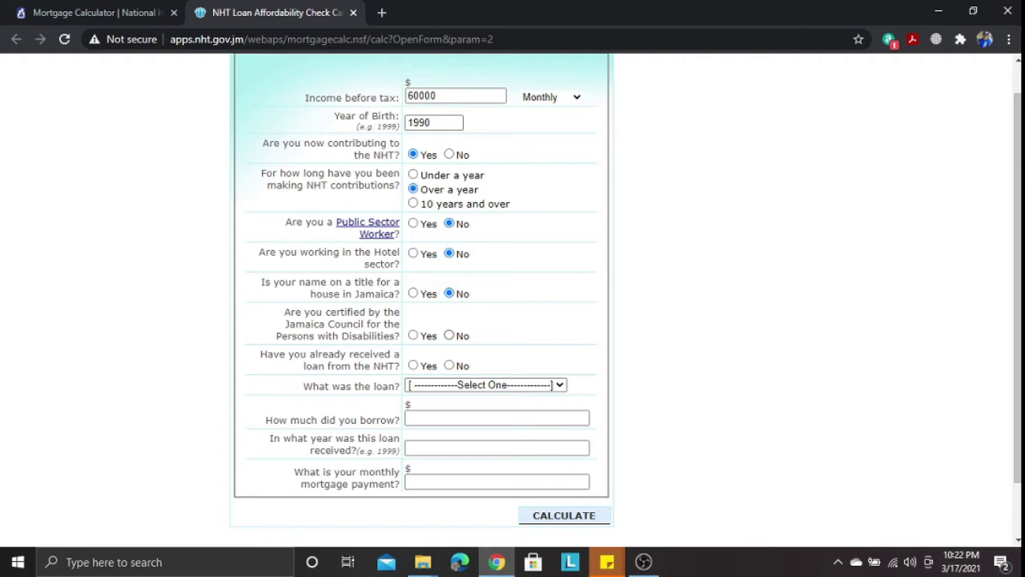
{"action": "left_click", "coordinate": [448, 334]}
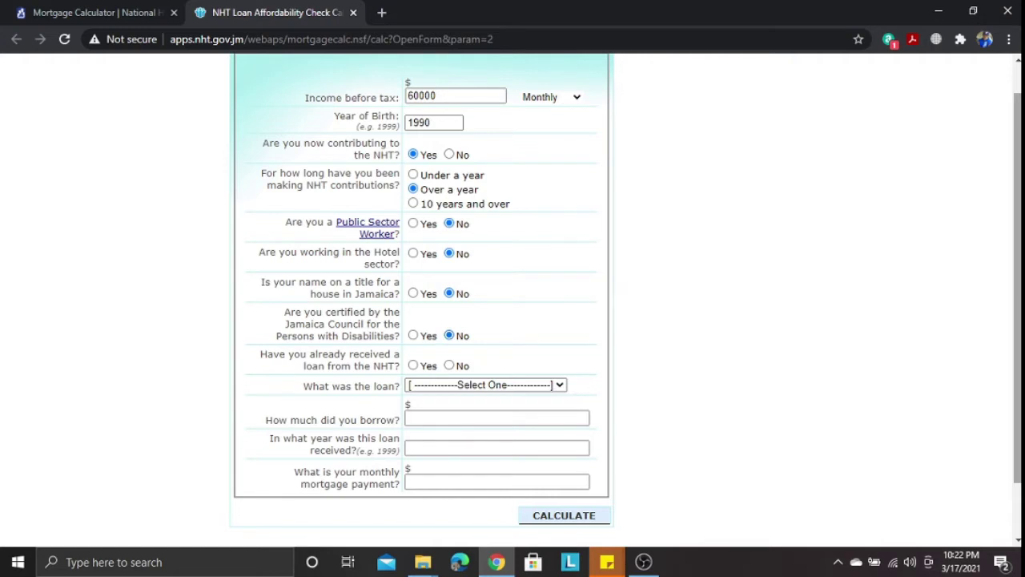
{"action": "scroll", "coordinate": [513, 288], "scroll_direction": "down", "scroll_amount": 2}
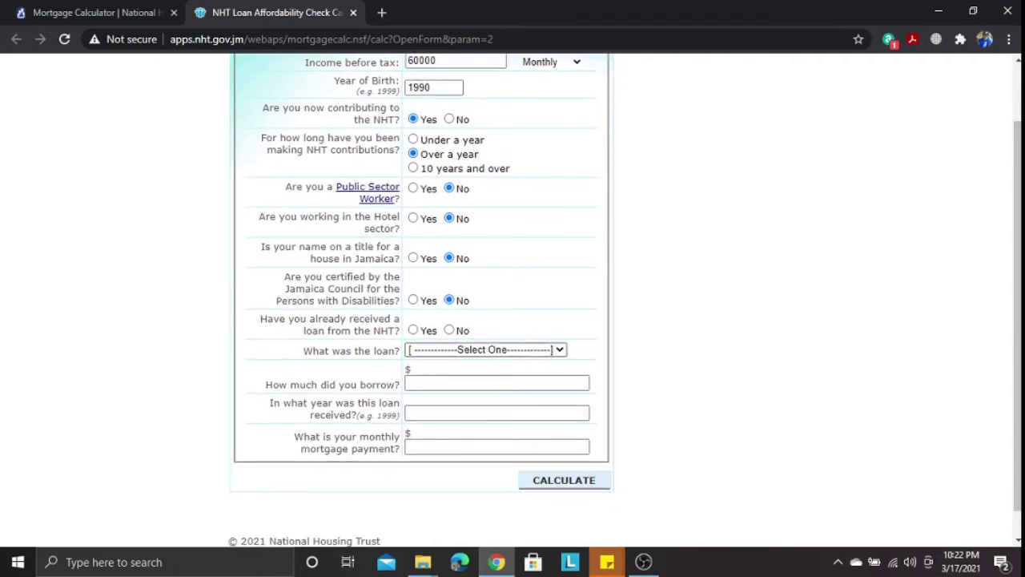
{"action": "left_click", "coordinate": [448, 329]}
{"action": "left_click", "coordinate": [570, 431]}
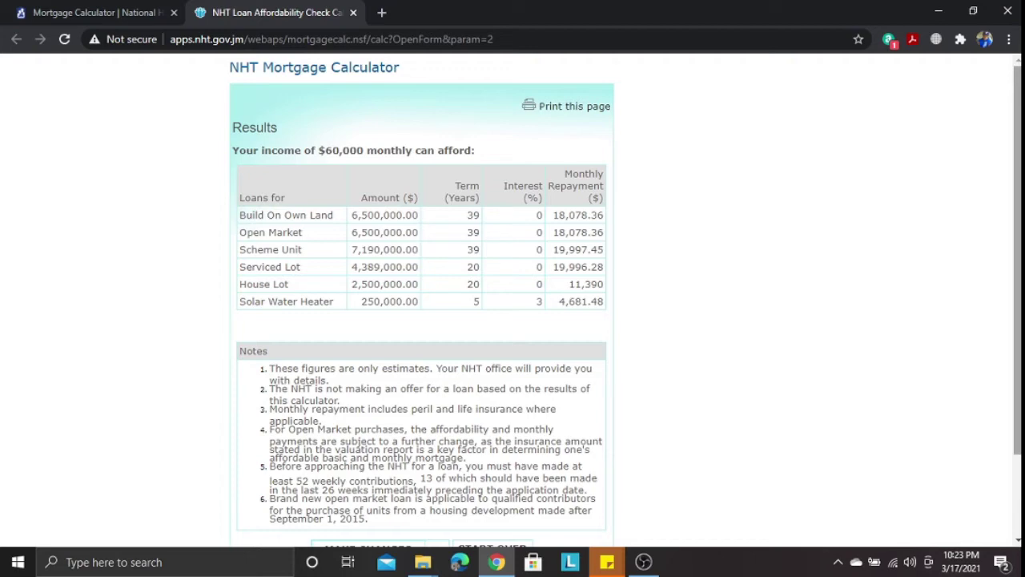
Step: Examine the loan amounts, terms, interest, monthly repayments and notes in the results for the $60,000 income
{"action": "mouse_move", "coordinate": [1017, 260]}
{"action": "left_mouse_down"}
{"action": "mouse_move", "coordinate": [1018, 315]}
{"action": "mouse_move", "coordinate": [1018, 261]}
{"action": "left_mouse_up"}
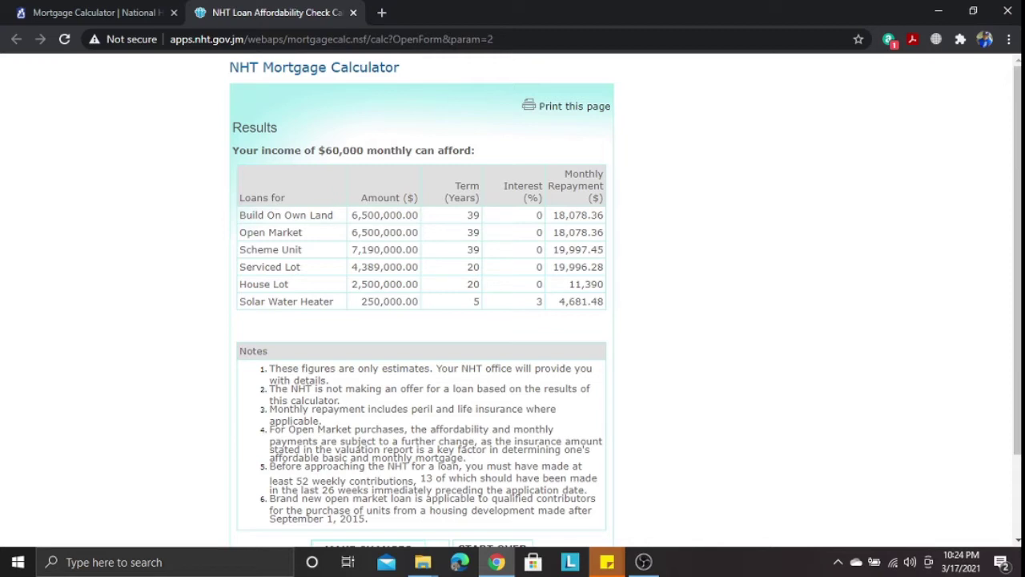
{"action": "left_click_drag", "start_coordinate": [582, 232], "coordinate": [580, 249]}
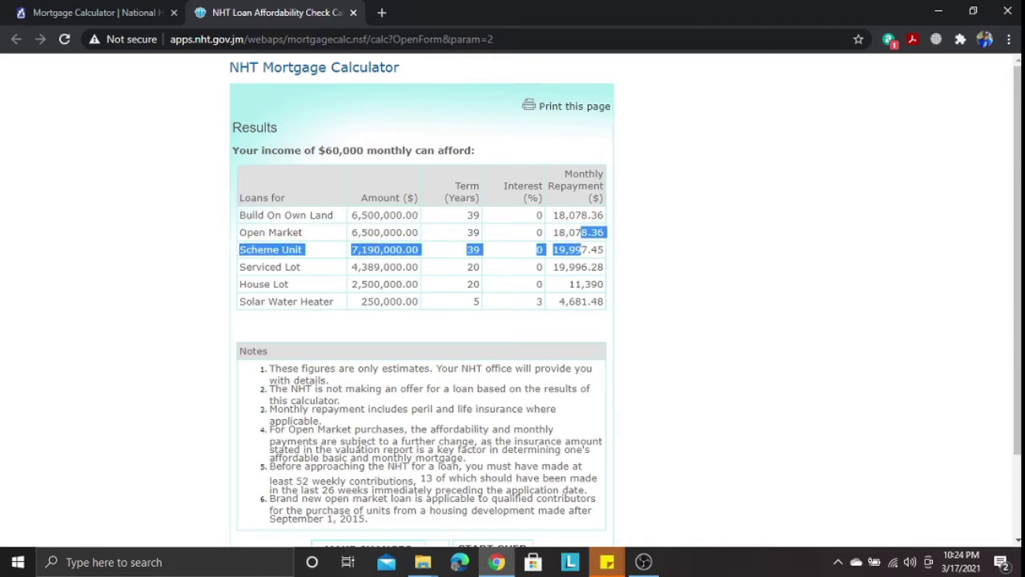
{"action": "left_click", "coordinate": [581, 249]}
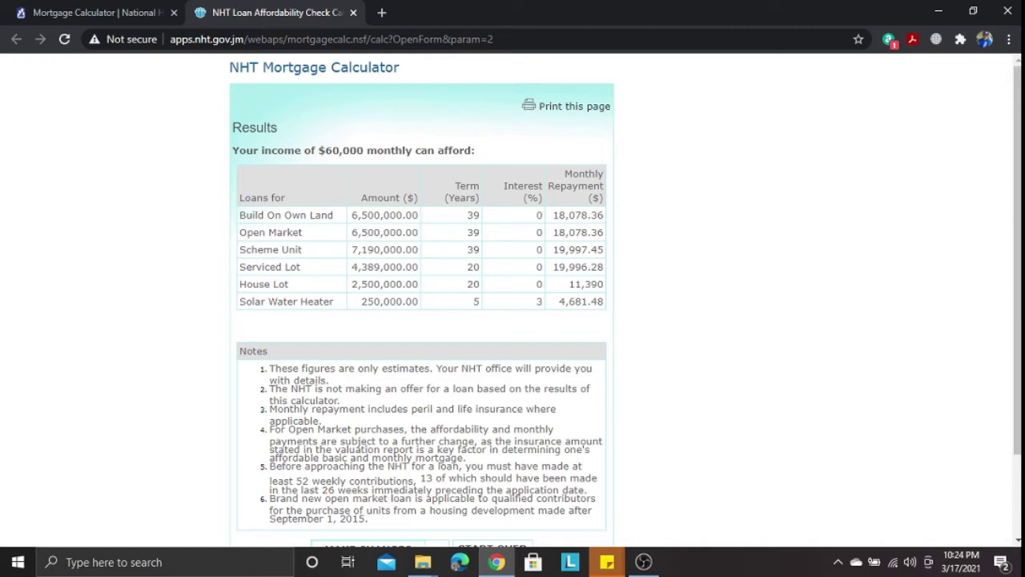
{"action": "scroll", "coordinate": [512, 304], "scroll_direction": "down", "scroll_amount": 1}
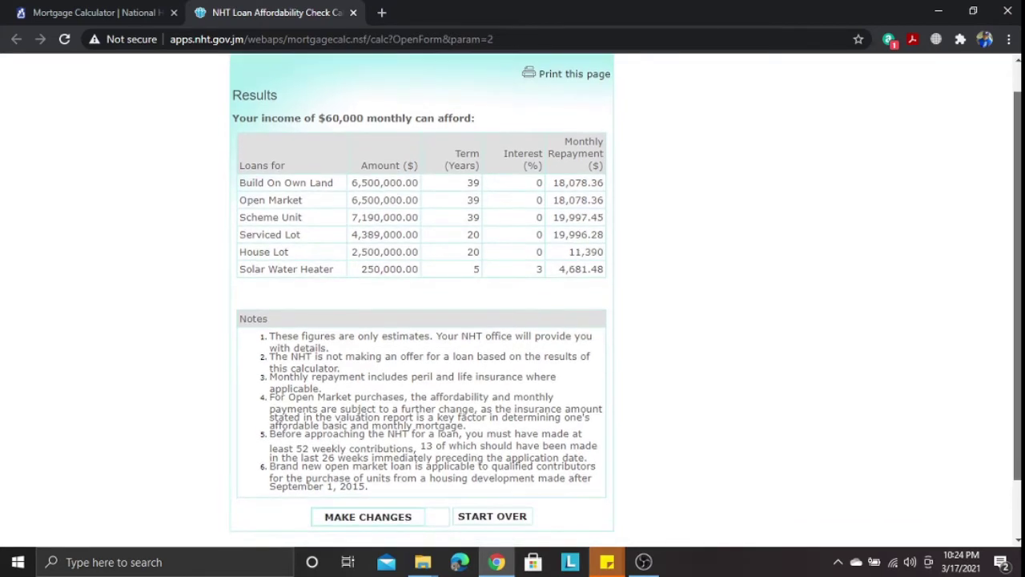
{"action": "scroll", "coordinate": [512, 304], "scroll_direction": "down", "scroll_amount": 1}
{"action": "scroll", "coordinate": [512, 305], "scroll_direction": "up", "scroll_amount": 1}
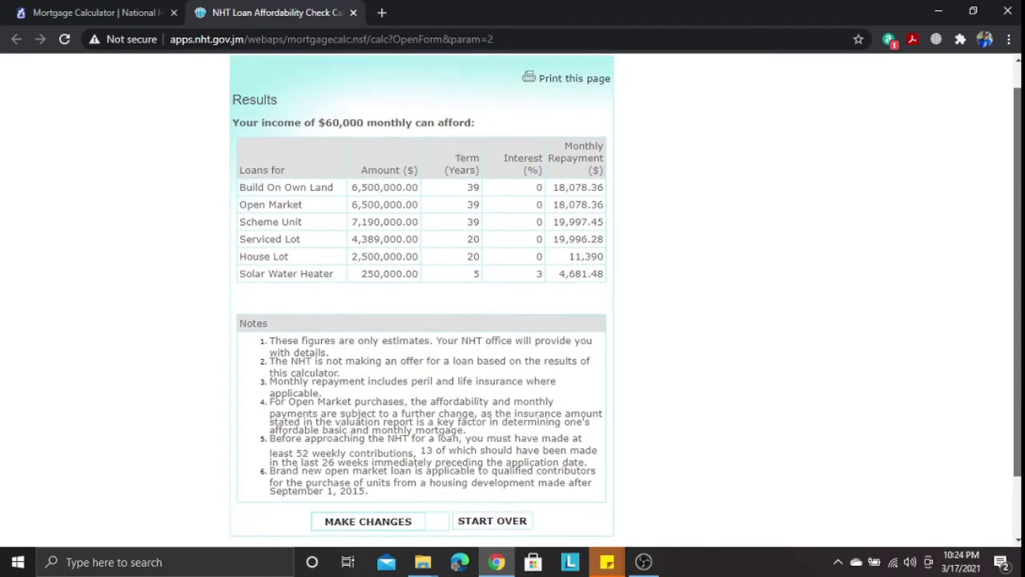
{"action": "scroll", "coordinate": [512, 304], "scroll_direction": "up", "scroll_amount": 1}
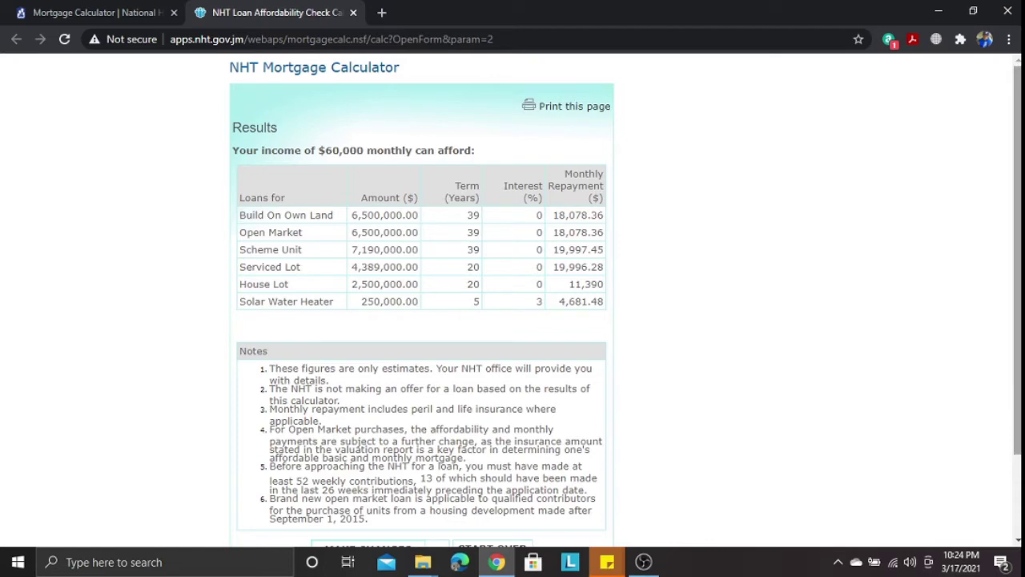
{"action": "scroll", "coordinate": [512, 304], "scroll_direction": "down", "scroll_amount": 1}
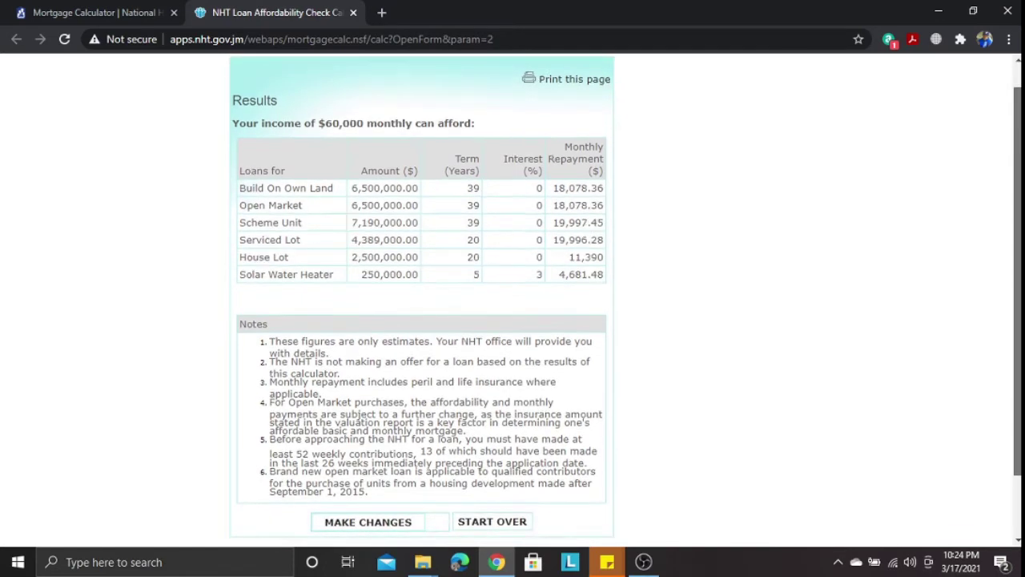
{"action": "scroll", "coordinate": [513, 305], "scroll_direction": "down", "scroll_amount": 1}
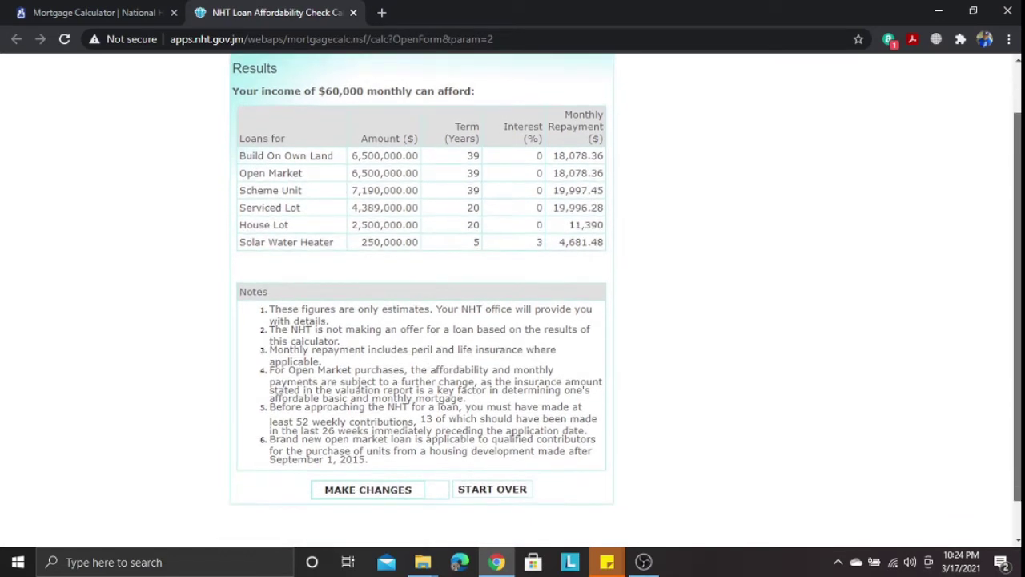
{"action": "scroll", "coordinate": [512, 305], "scroll_direction": "down", "scroll_amount": 1}
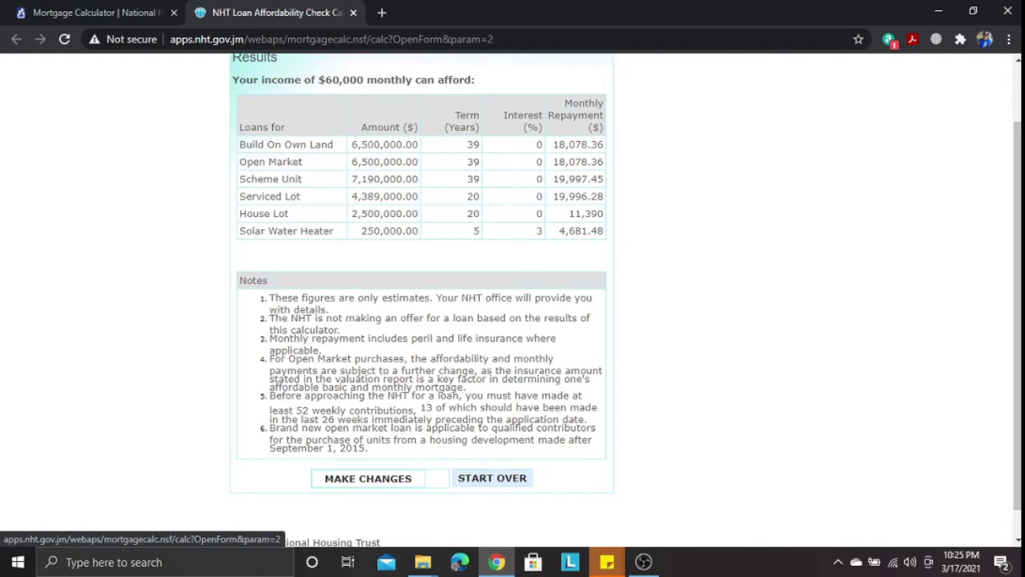
Step: Return to the calculator form to make changes and replace the applicant's year of birth with an earlier one
{"action": "left_click", "coordinate": [368, 478]}
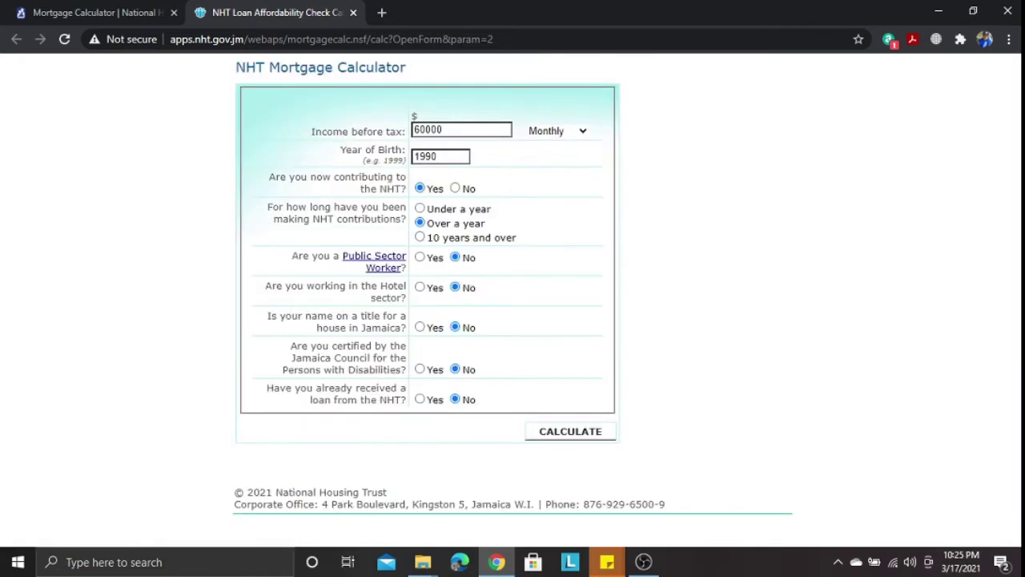
{"action": "left_click", "coordinate": [437, 156]}
{"action": "key", "text": "BackSpace"}
{"action": "key", "text": "BackSpace"}
{"action": "type", "text": "85"}
Step: Set the monthly income before tax to 75000
{"action": "left_click", "coordinate": [460, 129]}
{"action": "key", "text": "BackSpace"}
{"action": "key", "text": "BackSpace"}
{"action": "key", "text": "BackSpace"}
{"action": "key", "text": "BackSpace"}
{"action": "key", "text": "BackSpace"}
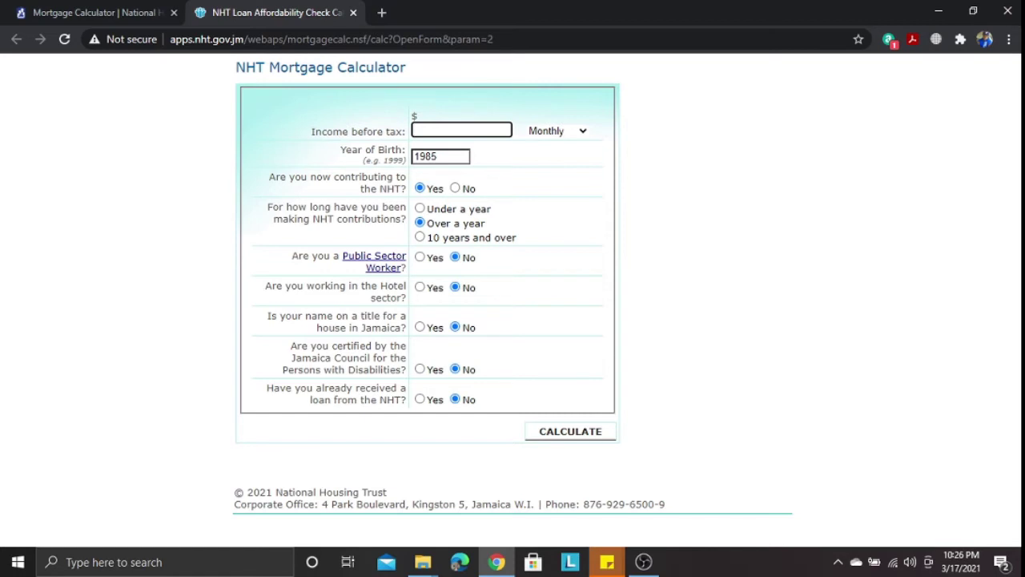
{"action": "type", "text": "75000"}
Step: Re-enter the last two digits of the year of birth and calculate the affordable loans
{"action": "left_click", "coordinate": [437, 157]}
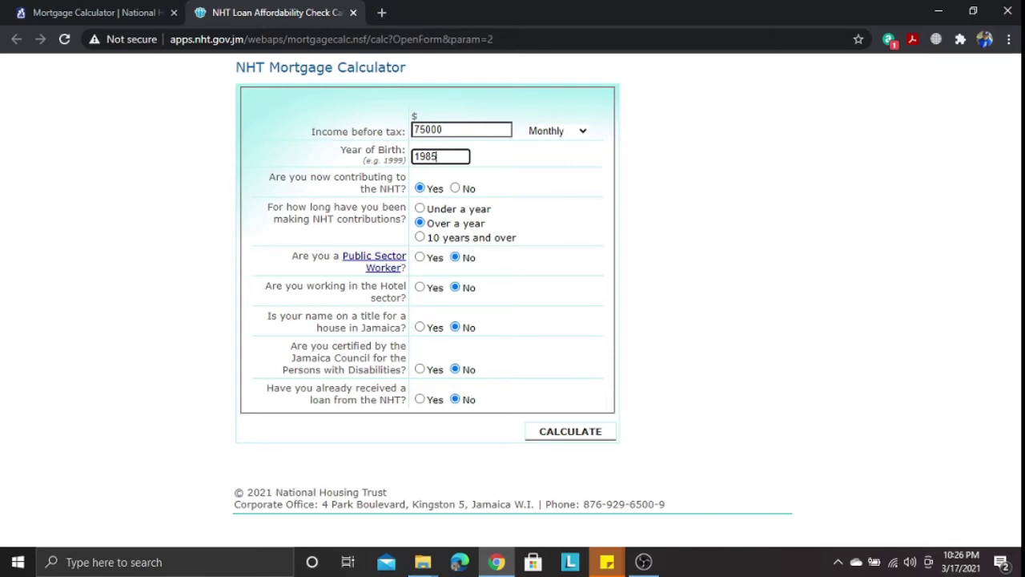
{"action": "key", "text": "BackSpace"}
{"action": "key", "text": "BackSpace"}
{"action": "type", "text": "85"}
{"action": "key", "text": "Return"}
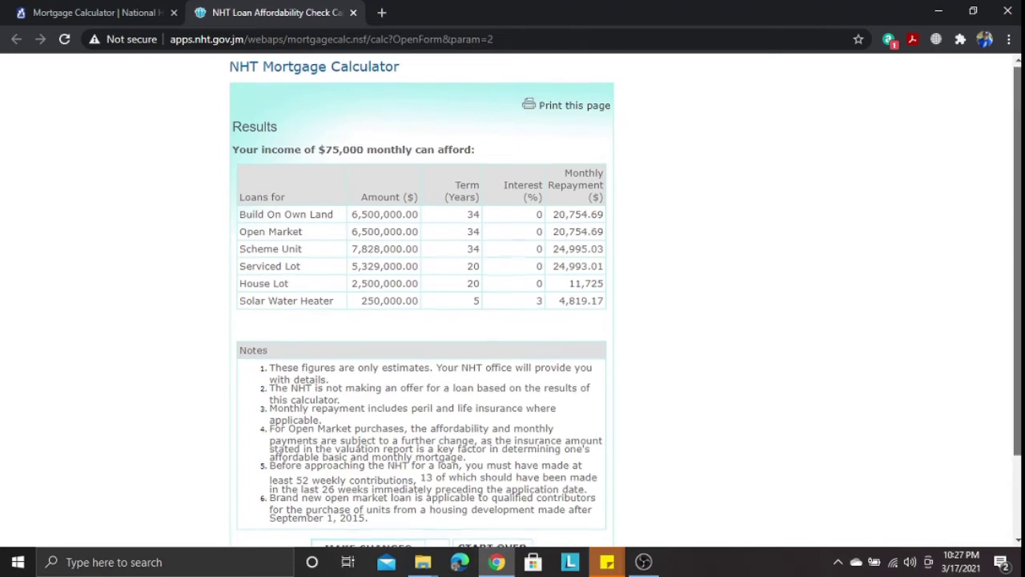
Step: Review the loan results and notes for the $75,000 monthly income
{"action": "scroll", "coordinate": [1017, 265], "scroll_direction": "down", "scroll_amount": 1}
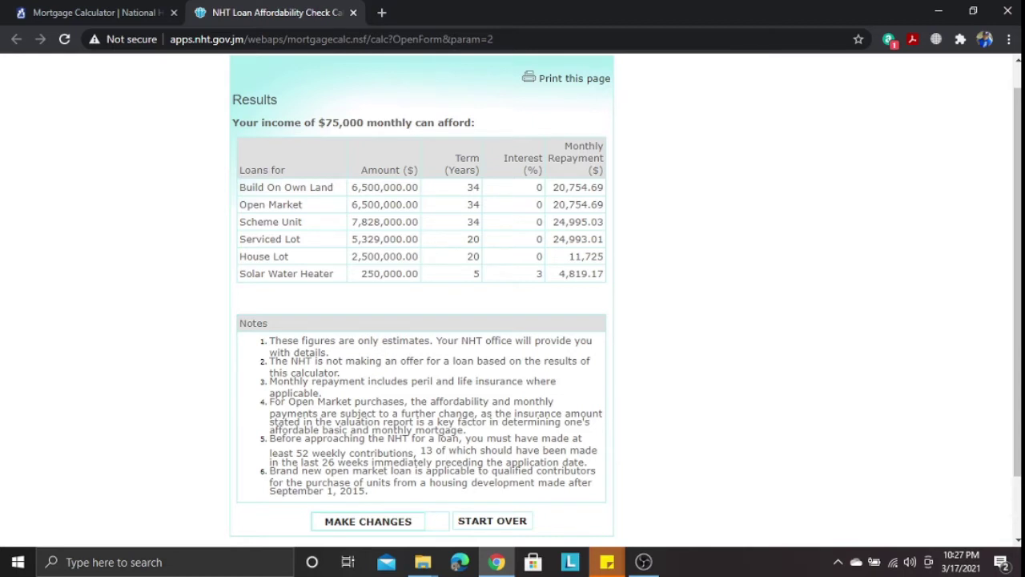
{"action": "scroll", "coordinate": [1018, 296], "scroll_direction": "down", "scroll_amount": 1}
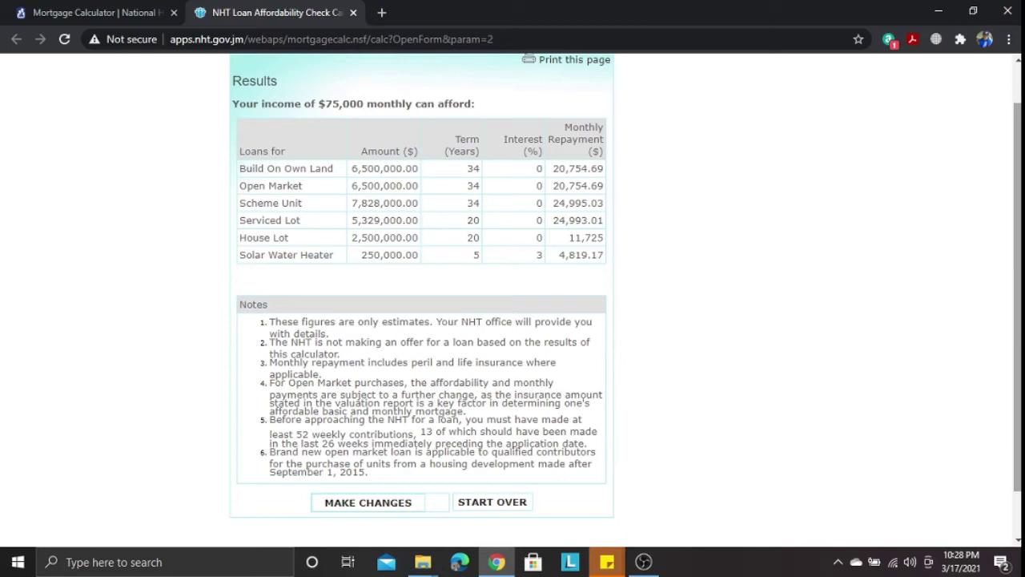
{"action": "scroll", "coordinate": [544, 288], "scroll_direction": "down", "scroll_amount": 1}
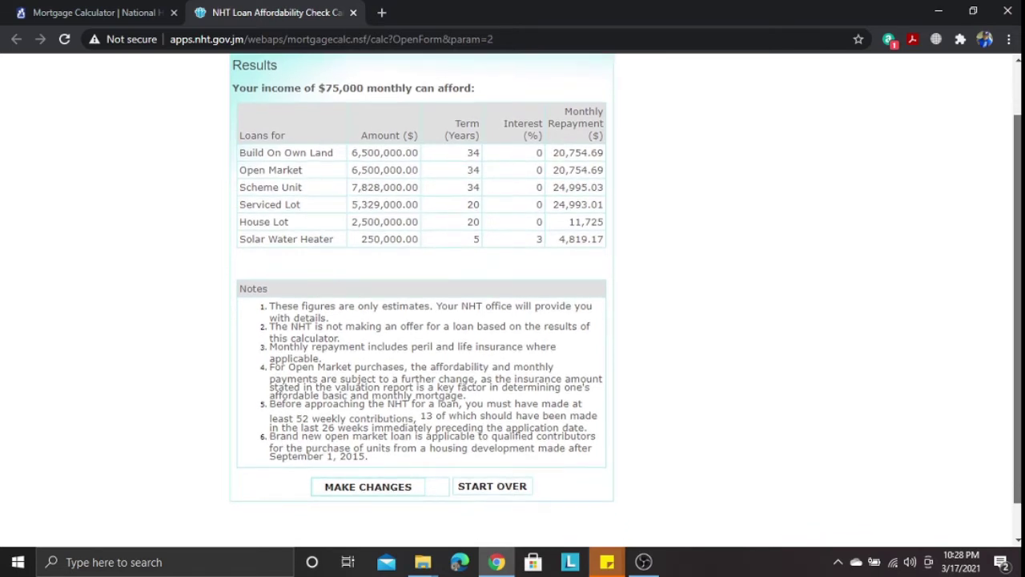
{"action": "scroll", "coordinate": [513, 288], "scroll_direction": "down", "scroll_amount": 1}
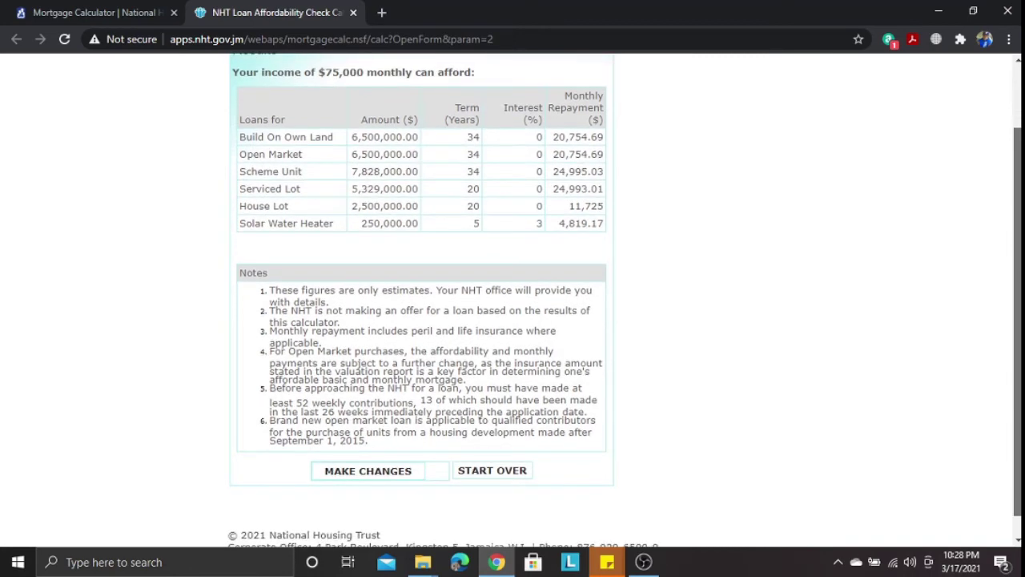
{"action": "scroll", "coordinate": [512, 288], "scroll_direction": "down", "scroll_amount": 1}
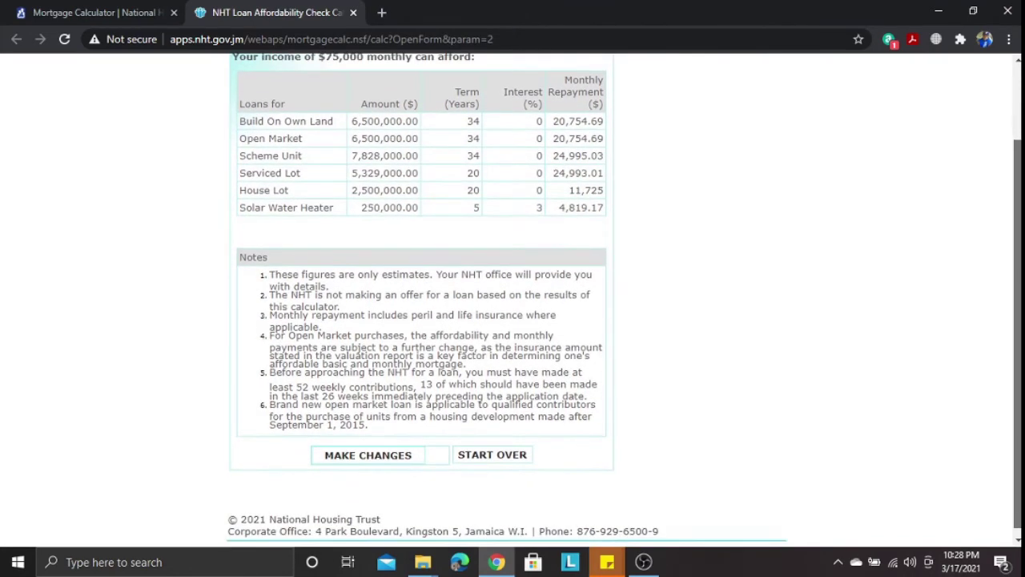
{"action": "scroll", "coordinate": [512, 288], "scroll_direction": "up", "scroll_amount": 1}
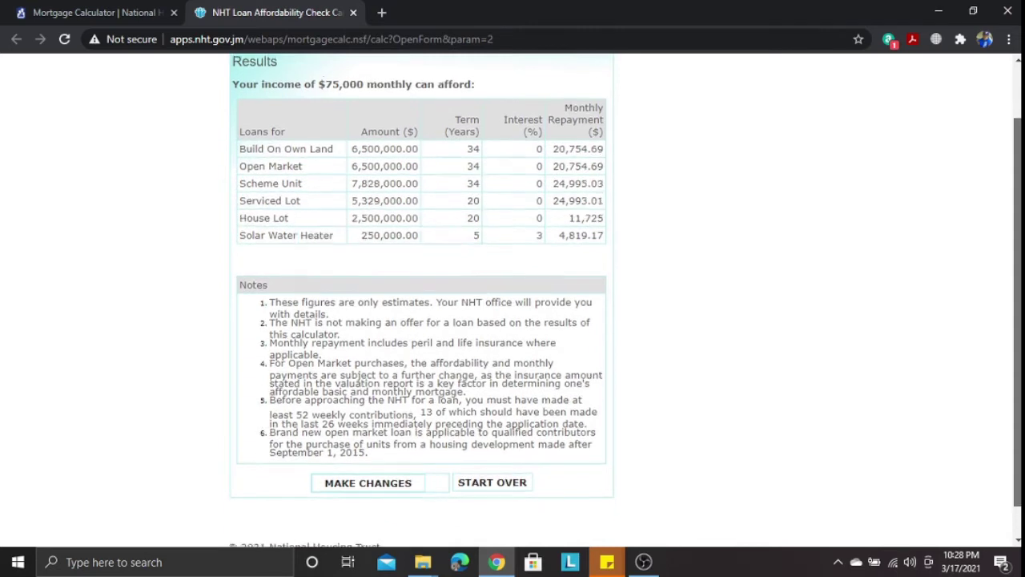
{"action": "scroll", "coordinate": [512, 288], "scroll_direction": "up", "scroll_amount": 1}
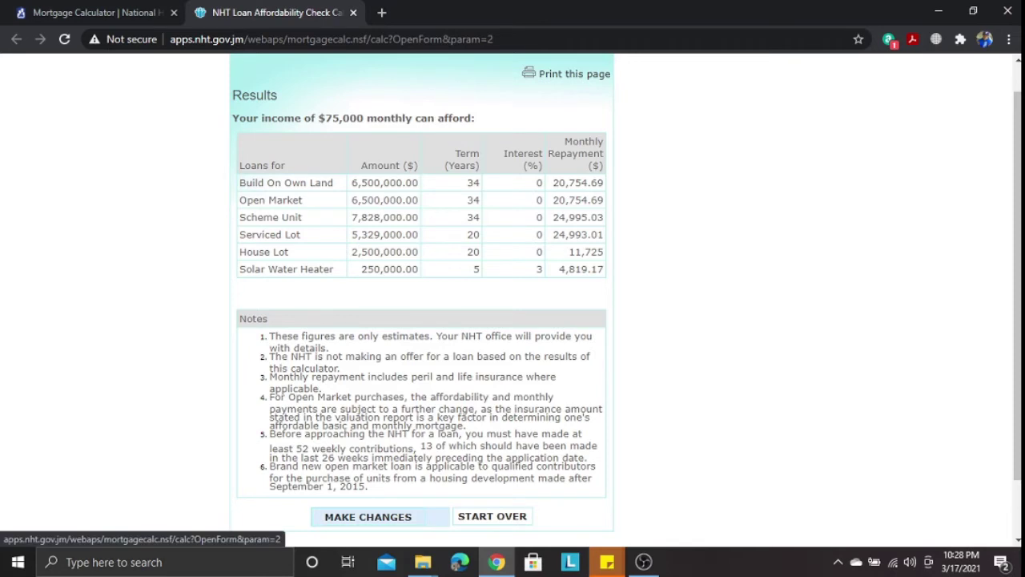
Step: Return to the form, set the monthly income before tax to 162000, and recalculate the affordable loans
{"action": "left_click", "coordinate": [367, 517]}
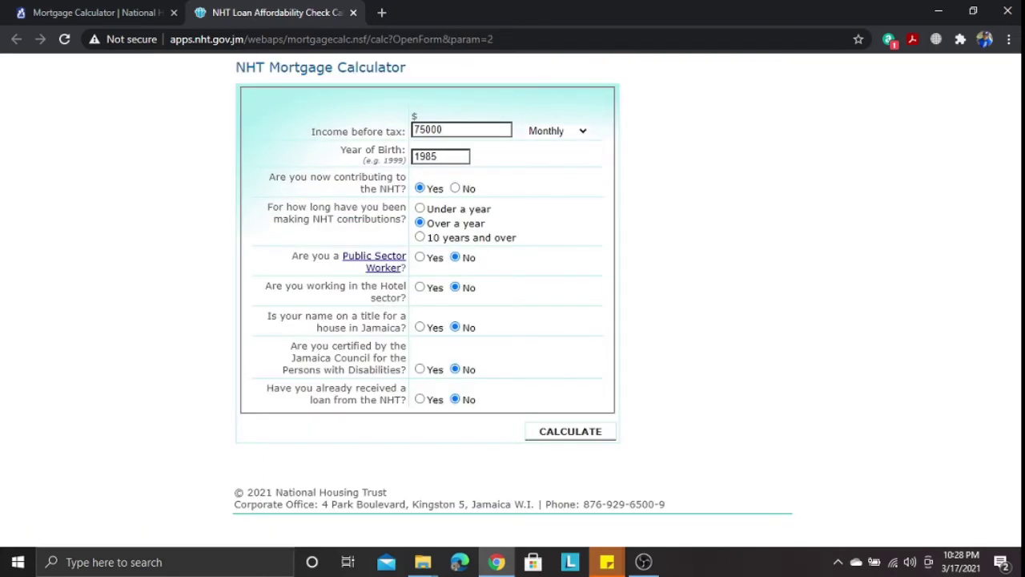
{"action": "left_click", "coordinate": [442, 129]}
{"action": "left_click", "coordinate": [448, 156]}
{"action": "left_click", "coordinate": [443, 129]}
{"action": "key", "text": "BackSpace"}
{"action": "key", "text": "BackSpace"}
{"action": "key", "text": "BackSpace"}
{"action": "key", "text": "BackSpace"}
{"action": "key", "text": "BackSpace"}
{"action": "type", "text": "162000"}
{"action": "key", "text": "Return"}
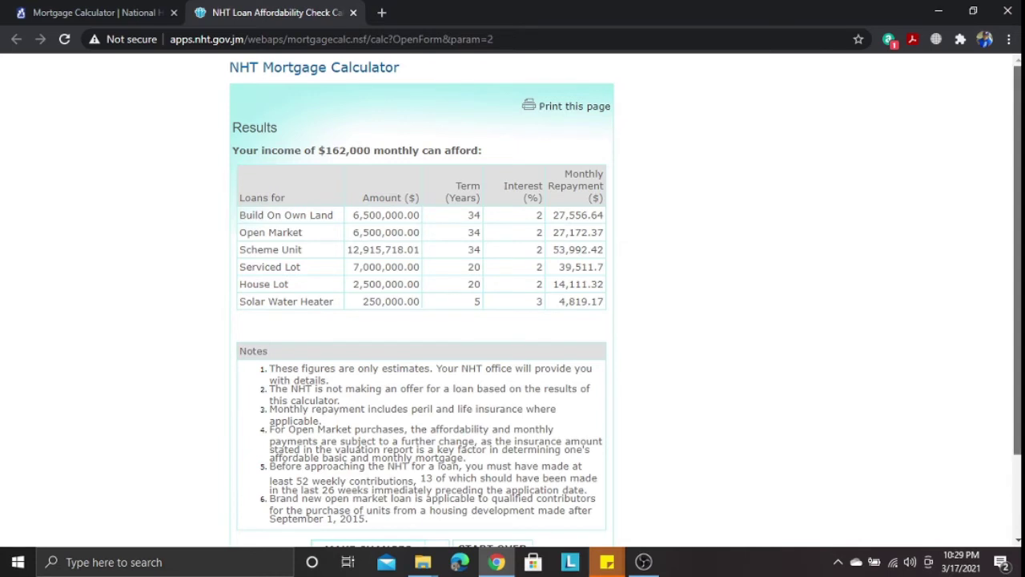
Step: Examine the loan amounts, interest and monthly repayments for the $162,000 monthly income
{"action": "scroll", "coordinate": [512, 300], "scroll_direction": "down", "scroll_amount": 1}
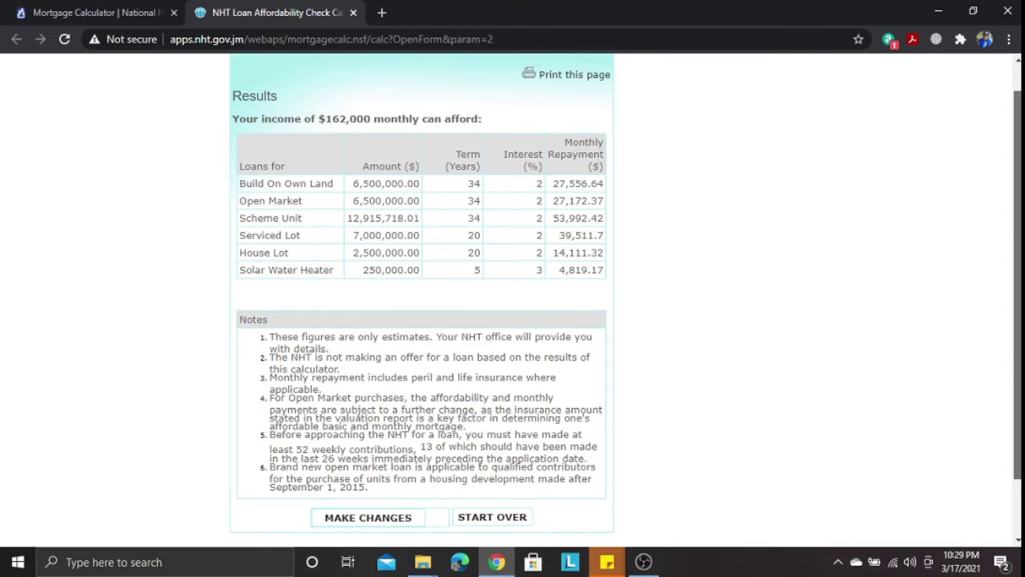
{"action": "scroll", "coordinate": [512, 297], "scroll_direction": "down", "scroll_amount": 1}
{"action": "scroll", "coordinate": [512, 296], "scroll_direction": "up", "scroll_amount": 2}
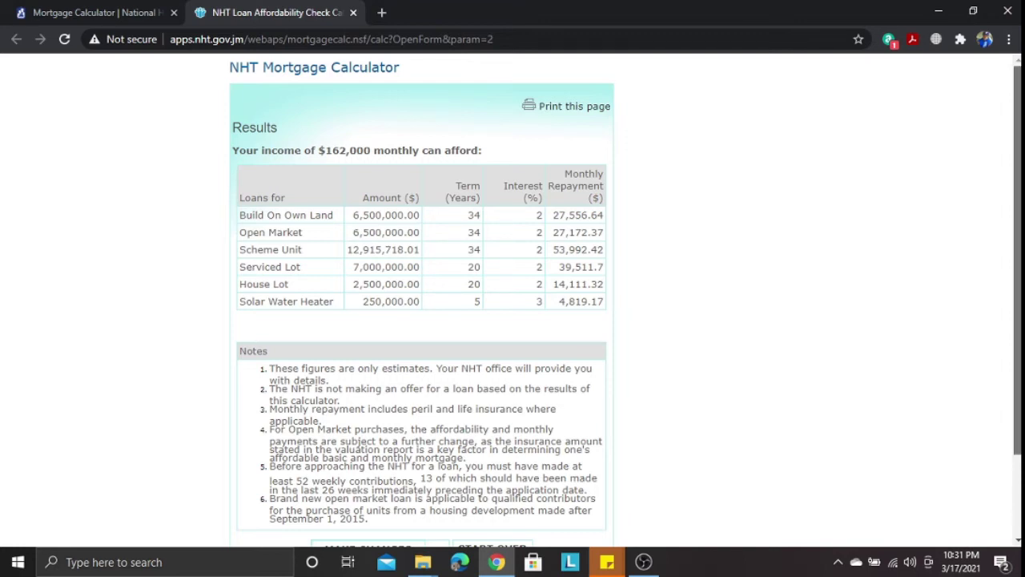
{"action": "scroll", "coordinate": [624, 300], "scroll_direction": "down", "scroll_amount": 1}
{"action": "scroll", "coordinate": [625, 300], "scroll_direction": "down", "scroll_amount": 1}
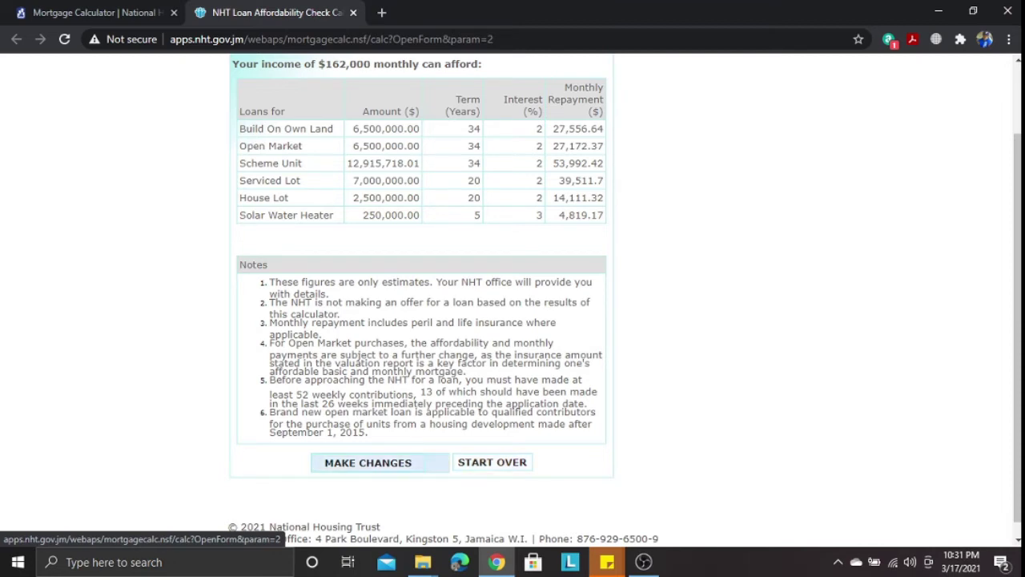
Step: Return to the form, change the year of birth to a more recent one, and recalculate the loans for the same income
{"action": "left_click", "coordinate": [367, 462]}
{"action": "left_click", "coordinate": [461, 156]}
{"action": "key", "text": "BackSpace"}
{"action": "key", "text": "BackSpace"}
{"action": "type", "text": "91"}
{"action": "key", "text": "Tab"}
{"action": "left_click", "coordinate": [570, 430]}
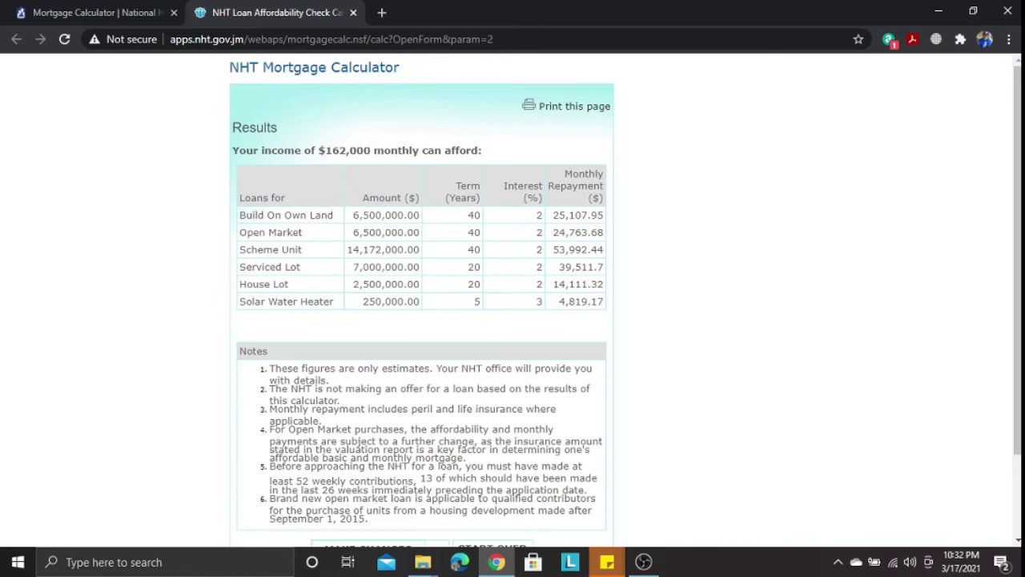
{"action": "scroll", "coordinate": [625, 303], "scroll_direction": "down", "scroll_amount": 2}
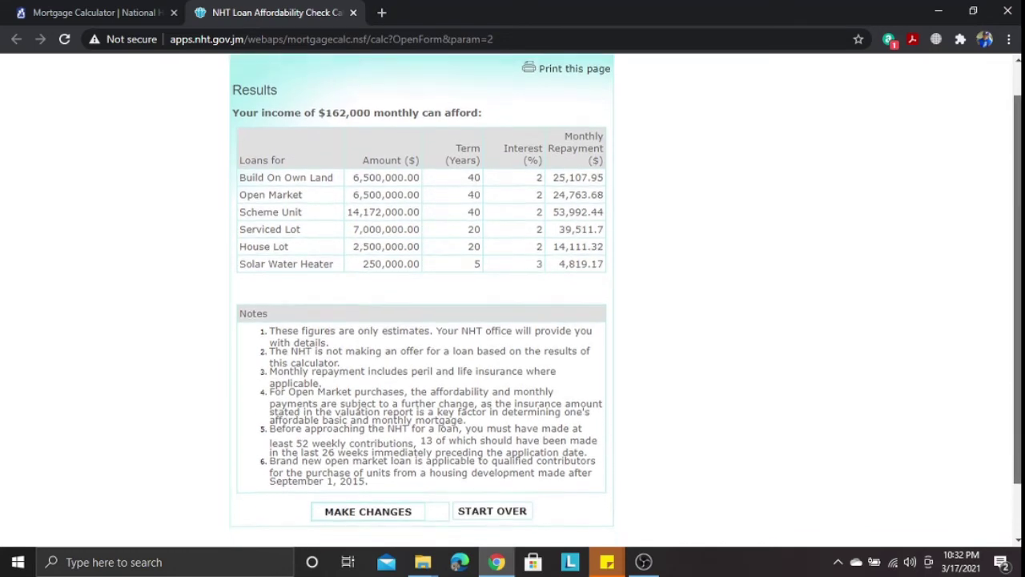
Step: Return to the form, set the monthly income before tax to 175000, and recalculate the affordable loans
{"action": "scroll", "coordinate": [512, 300], "scroll_direction": "up", "scroll_amount": 1}
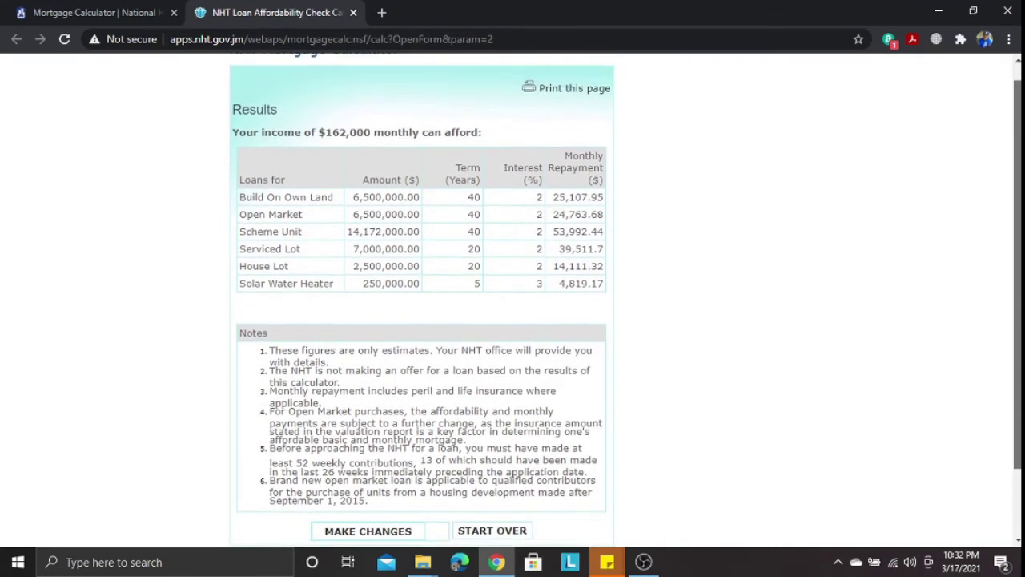
{"action": "scroll", "coordinate": [513, 300], "scroll_direction": "up", "scroll_amount": 1}
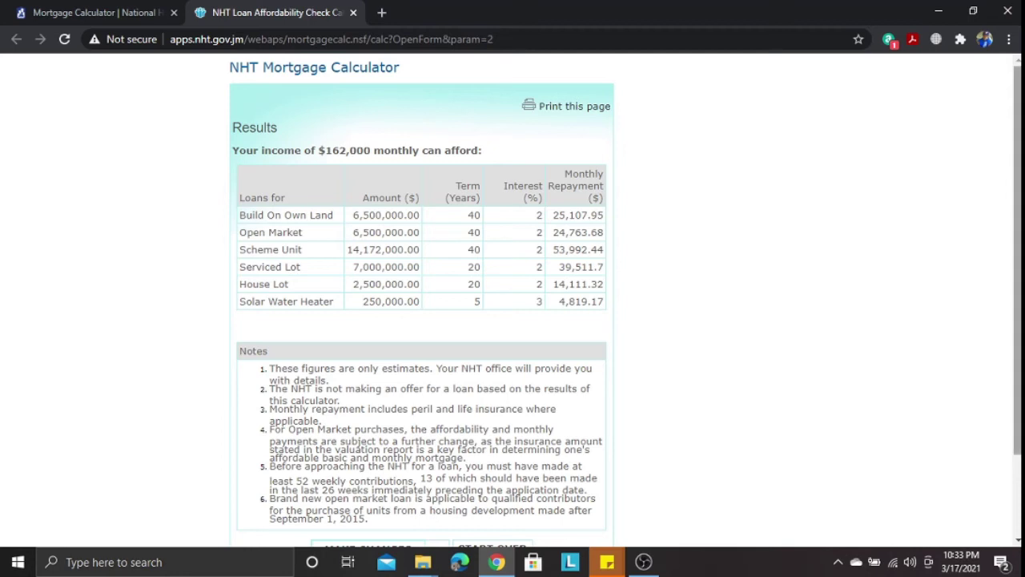
{"action": "scroll", "coordinate": [1017, 256], "scroll_direction": "down", "scroll_amount": 2}
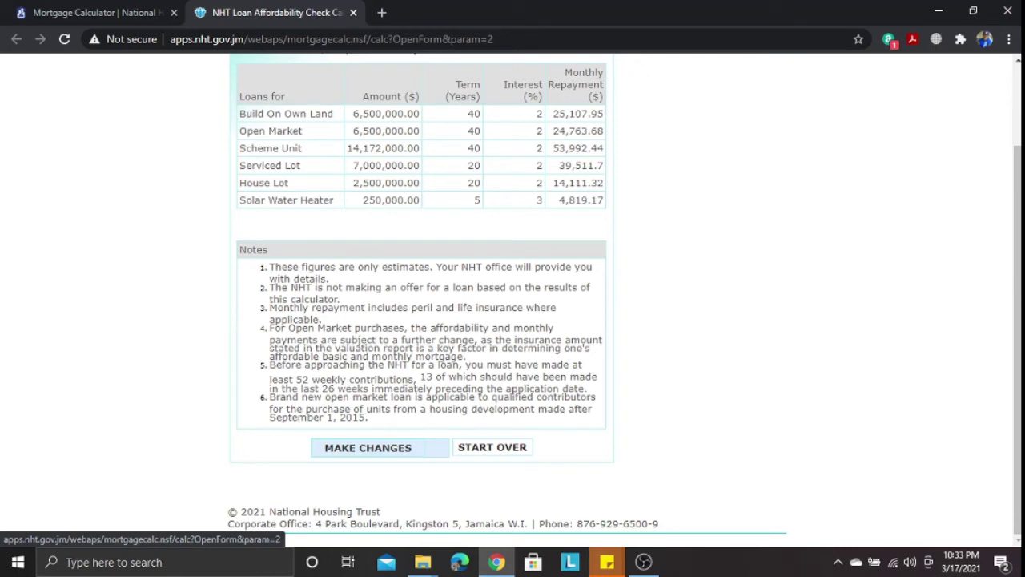
{"action": "left_click", "coordinate": [367, 447]}
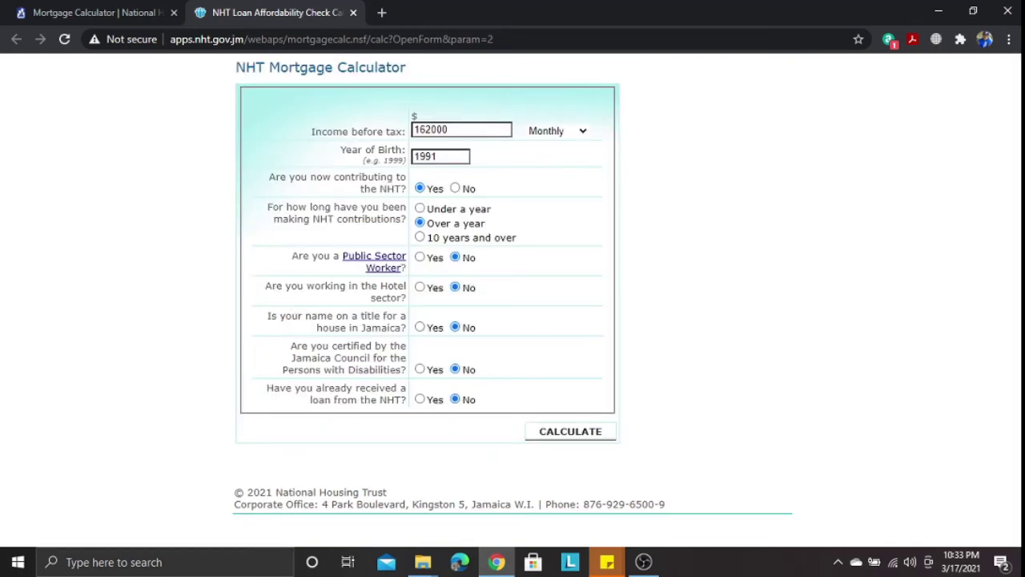
{"action": "left_click", "coordinate": [448, 129]}
{"action": "key", "text": "BackSpace"}
{"action": "key", "text": "BackSpace"}
{"action": "key", "text": "BackSpace"}
{"action": "key", "text": "BackSpace"}
{"action": "key", "text": "BackSpace"}
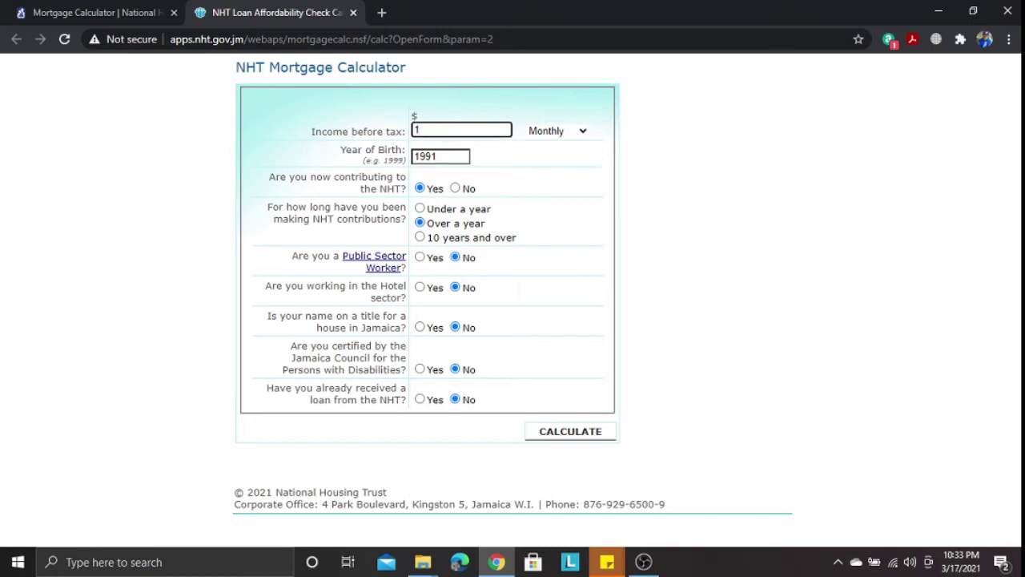
{"action": "type", "text": "75000"}
{"action": "key", "text": "Return"}
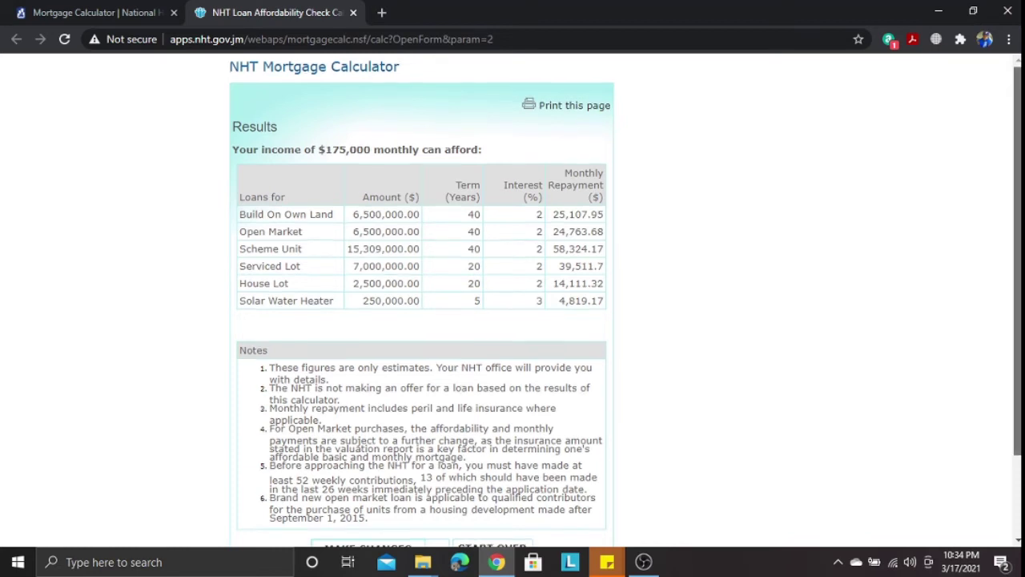
Step: Return to the form, raise the monthly income before tax to 185000, and recalculate the affordable loans
{"action": "scroll", "coordinate": [513, 300], "scroll_direction": "down", "scroll_amount": 1}
{"action": "left_click", "coordinate": [367, 463]}
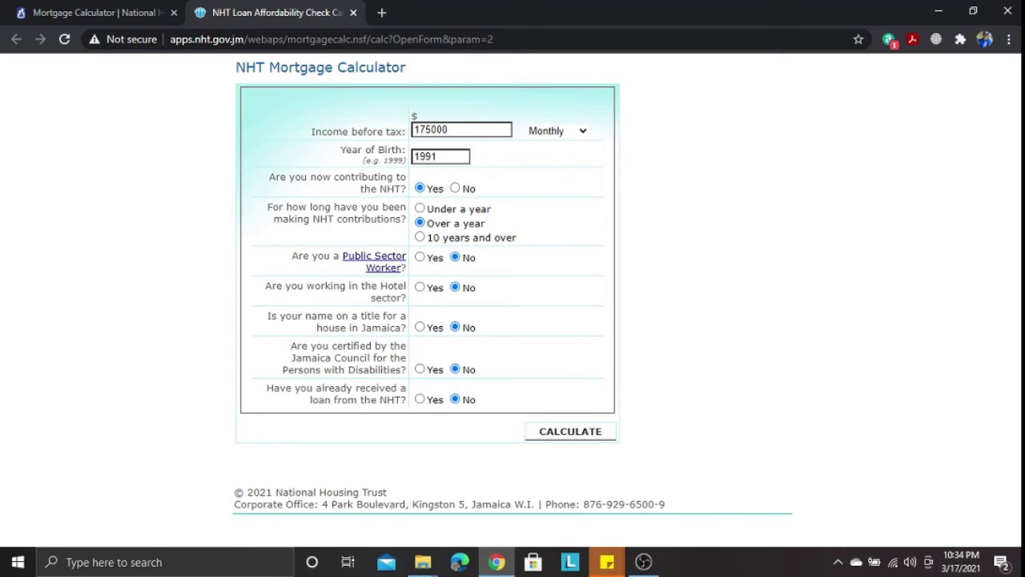
{"action": "left_click", "coordinate": [448, 129]}
{"action": "key", "text": "BackSpace"}
{"action": "key", "text": "BackSpace"}
{"action": "key", "text": "BackSpace"}
{"action": "key", "text": "BackSpace"}
{"action": "key", "text": "BackSpace"}
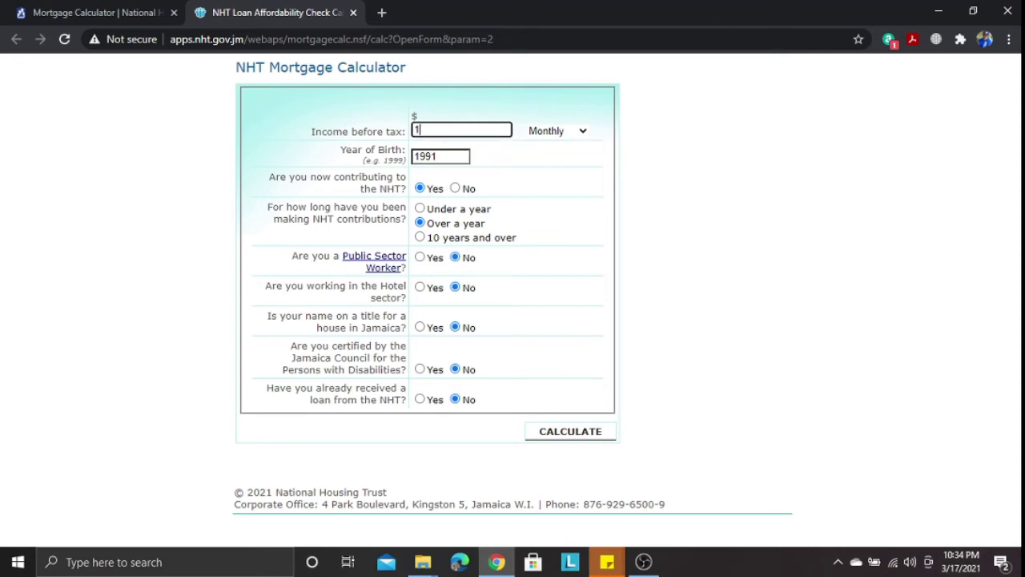
{"action": "type", "text": "85000"}
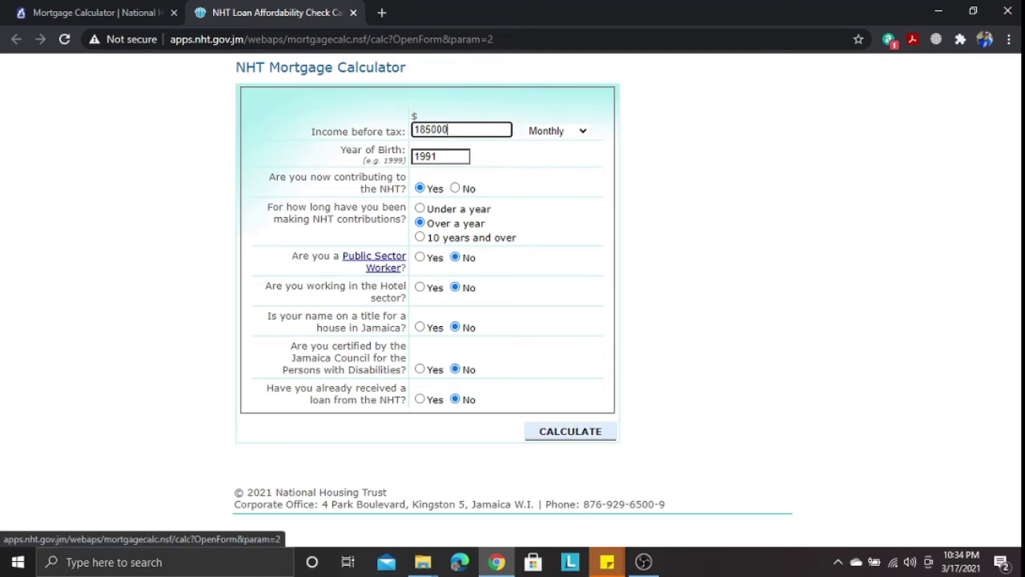
{"action": "left_click", "coordinate": [570, 431]}
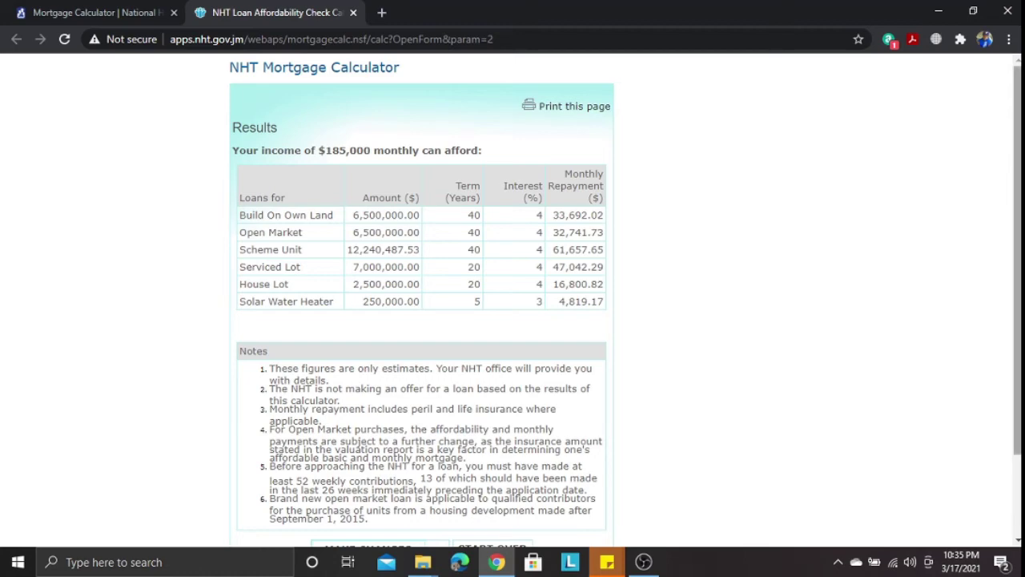
Step: Return to the form from the results and re-enter the monthly income before tax as 185000
{"action": "scroll", "coordinate": [513, 302], "scroll_direction": "down", "scroll_amount": 2}
{"action": "left_click", "coordinate": [367, 465]}
{"action": "left_click", "coordinate": [461, 130]}
{"action": "key", "text": "BackSpace"}
{"action": "key", "text": "BackSpace"}
{"action": "key", "text": "BackSpace"}
{"action": "key", "text": "BackSpace"}
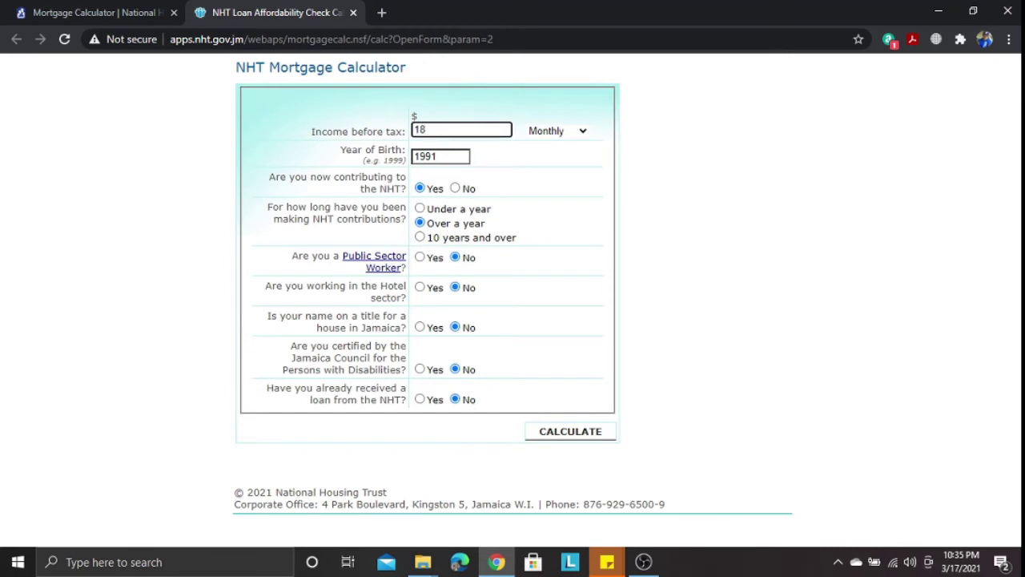
{"action": "type", "text": "5000"}
Step: Change the year of birth to an earlier one and recalculate the loans for the $185,000 monthly income
{"action": "left_click", "coordinate": [438, 157]}
{"action": "key", "text": "BackSpace"}
{"action": "key", "text": "BackSpace"}
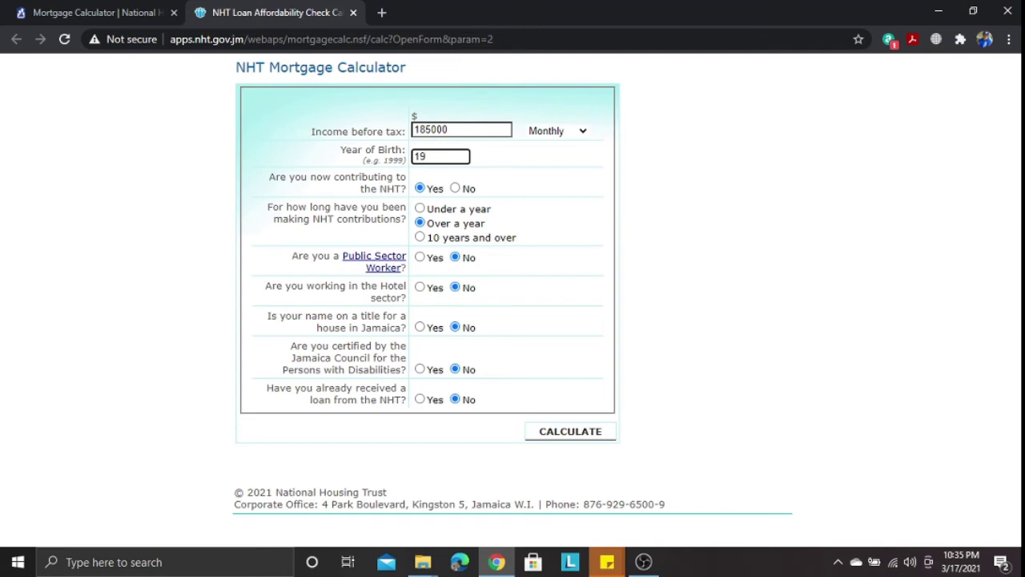
{"action": "type", "text": "85"}
{"action": "key", "text": "Return"}
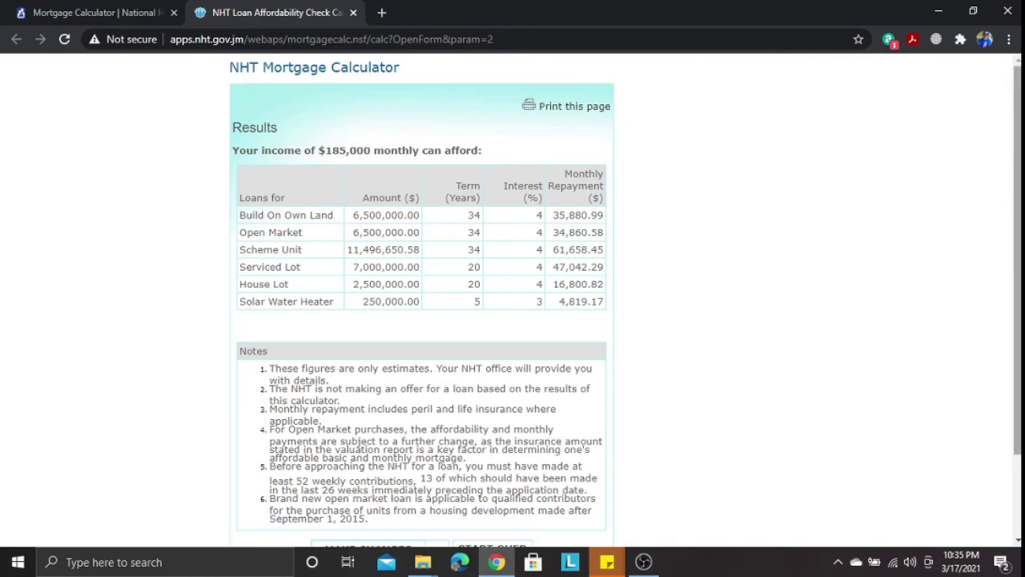
Step: Return to the form, answer Yes to being a Public Sector Worker, and recalculate the affordable loans
{"action": "scroll", "coordinate": [1017, 265], "scroll_direction": "down", "scroll_amount": 1}
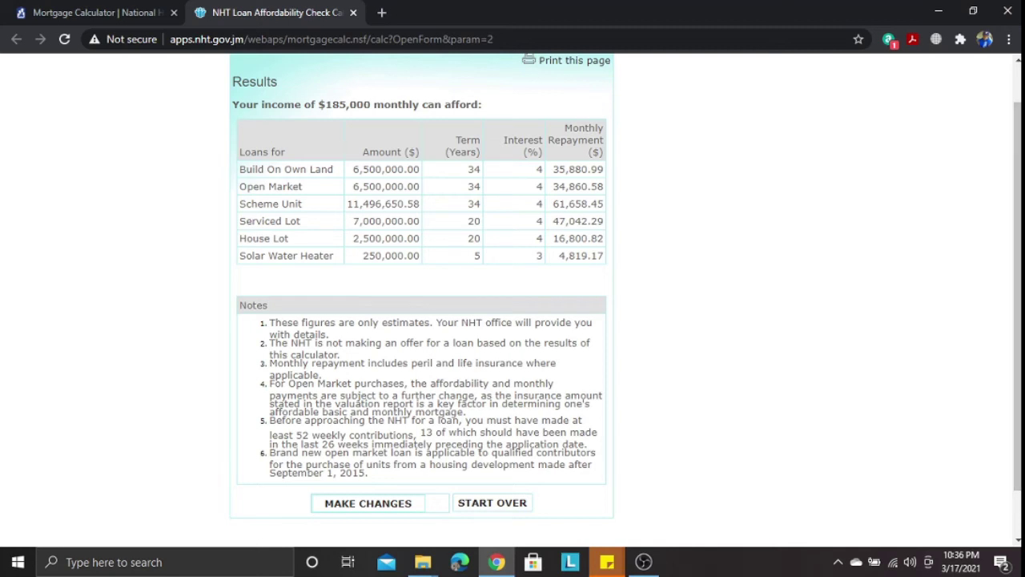
{"action": "left_click", "coordinate": [367, 503]}
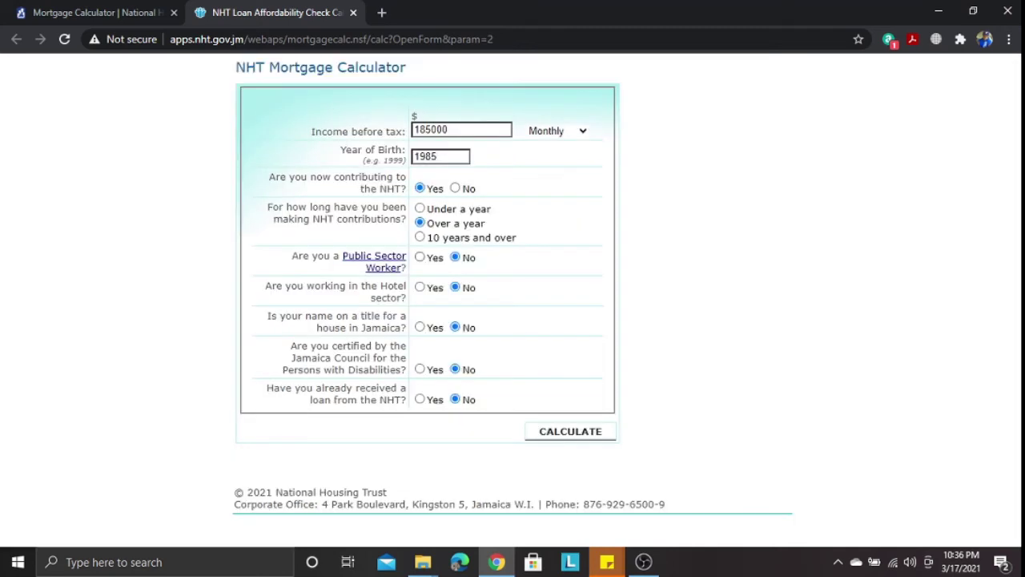
{"action": "left_click", "coordinate": [419, 256]}
{"action": "left_click", "coordinate": [570, 431]}
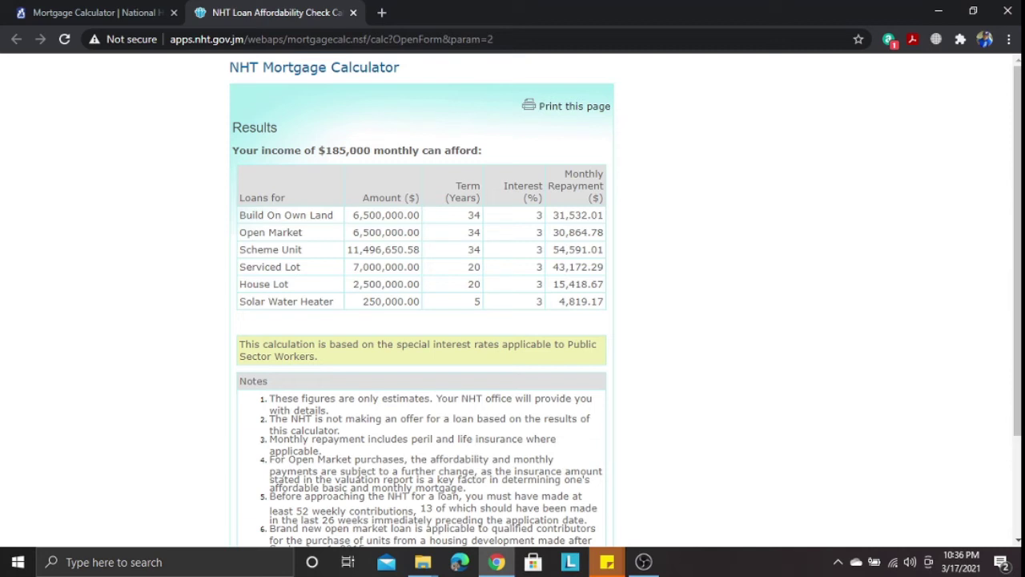
Step: Review the public sector worker loan results for the $185,000 monthly income and return to the form
{"action": "scroll", "coordinate": [1017, 249], "scroll_direction": "down", "scroll_amount": 1}
{"action": "scroll", "coordinate": [1017, 265], "scroll_direction": "down", "scroll_amount": 1}
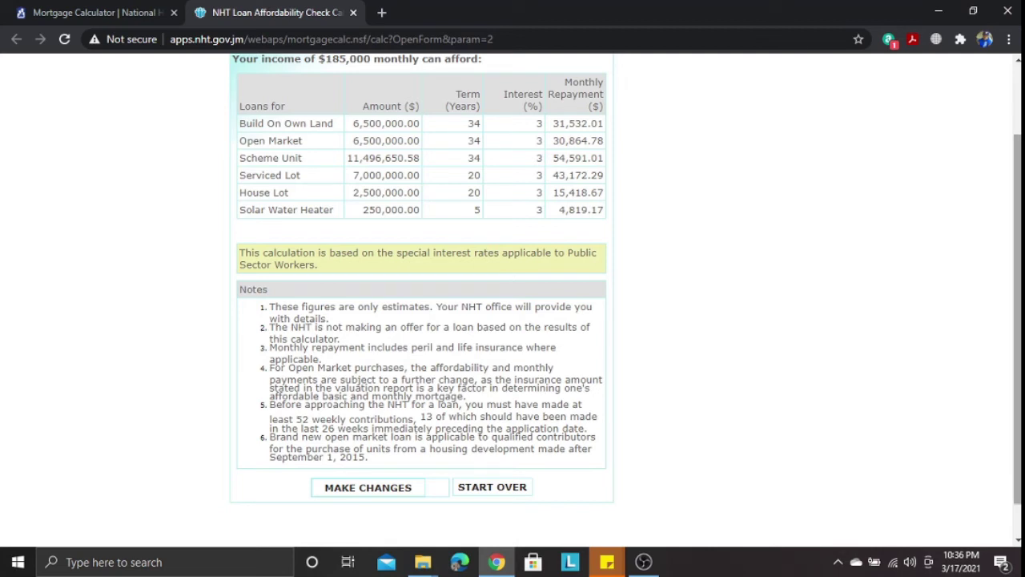
{"action": "scroll", "coordinate": [513, 296], "scroll_direction": "up", "scroll_amount": 3}
{"action": "scroll", "coordinate": [513, 296], "scroll_direction": "down", "scroll_amount": 3}
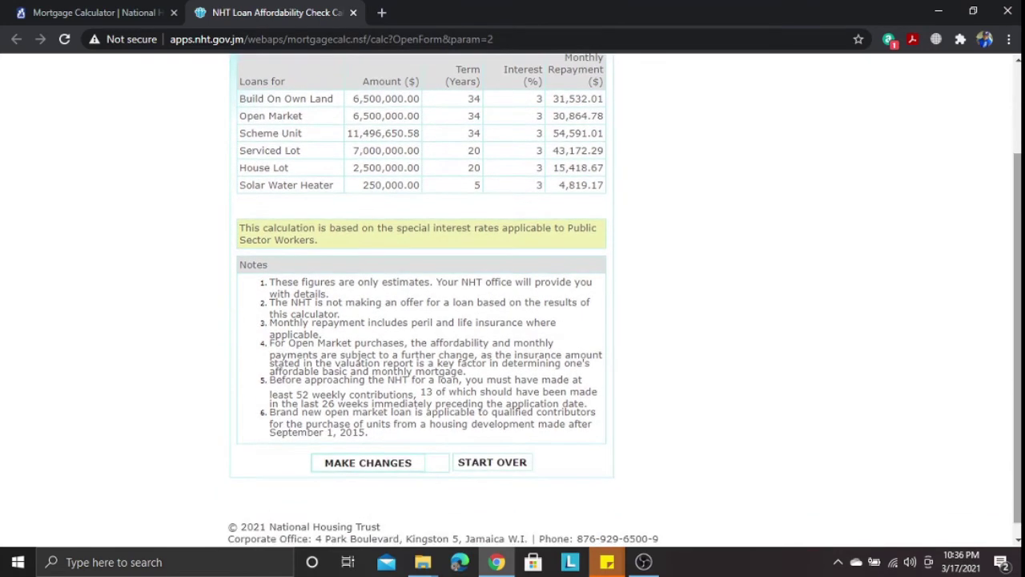
{"action": "left_click", "coordinate": [368, 462]}
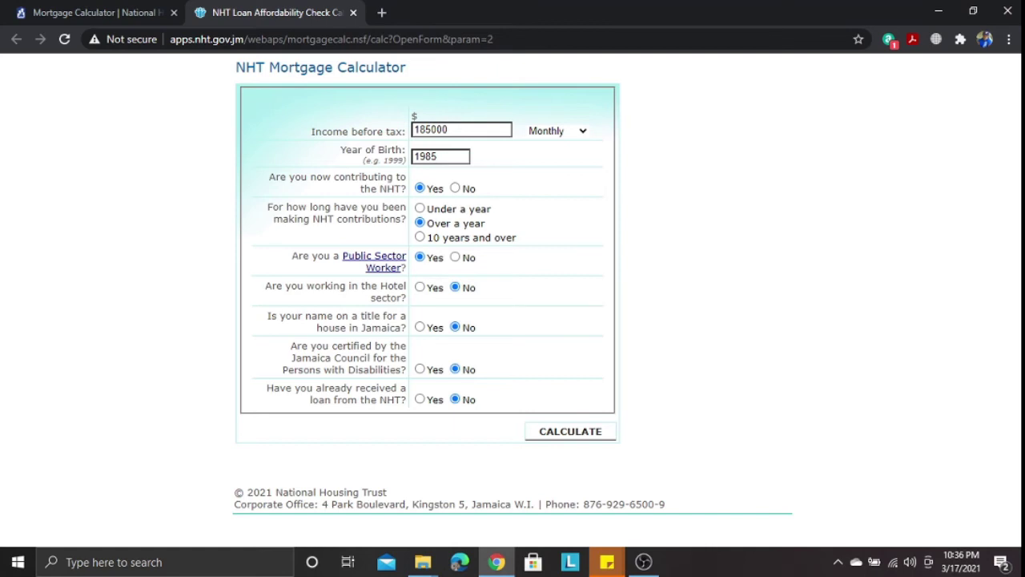
{"action": "left_click", "coordinate": [557, 131]}
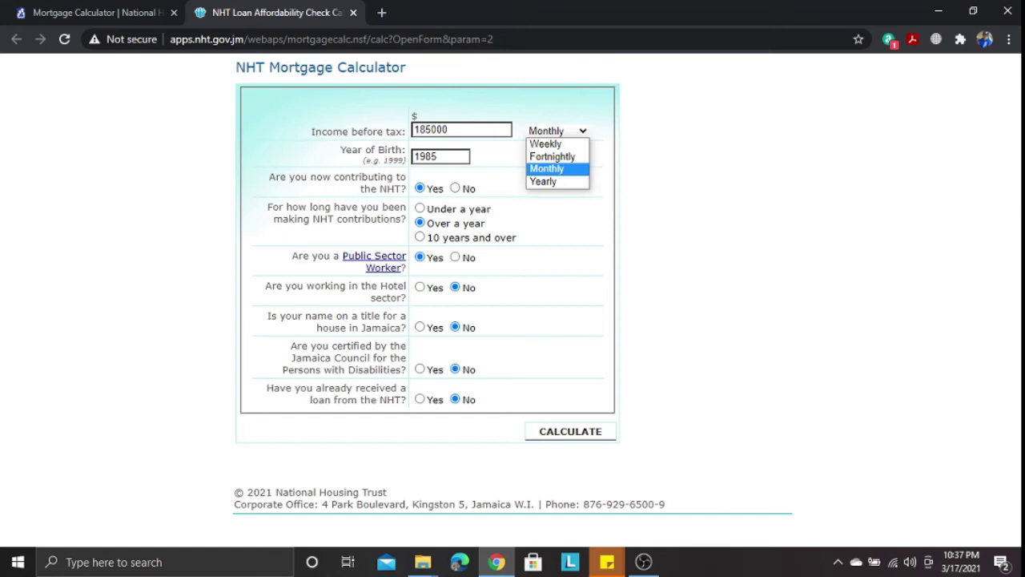
{"action": "key", "text": "Up"}
{"action": "key", "text": "Up"}
{"action": "key", "text": "Return"}
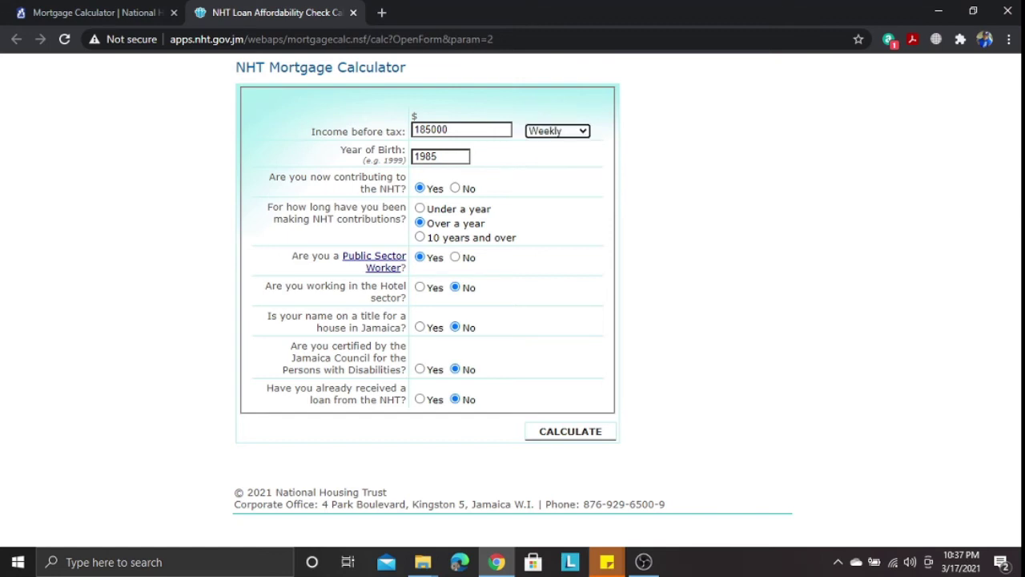
{"action": "key", "text": "alt+Down"}
{"action": "key", "text": "Down"}
{"action": "key", "text": "Down"}
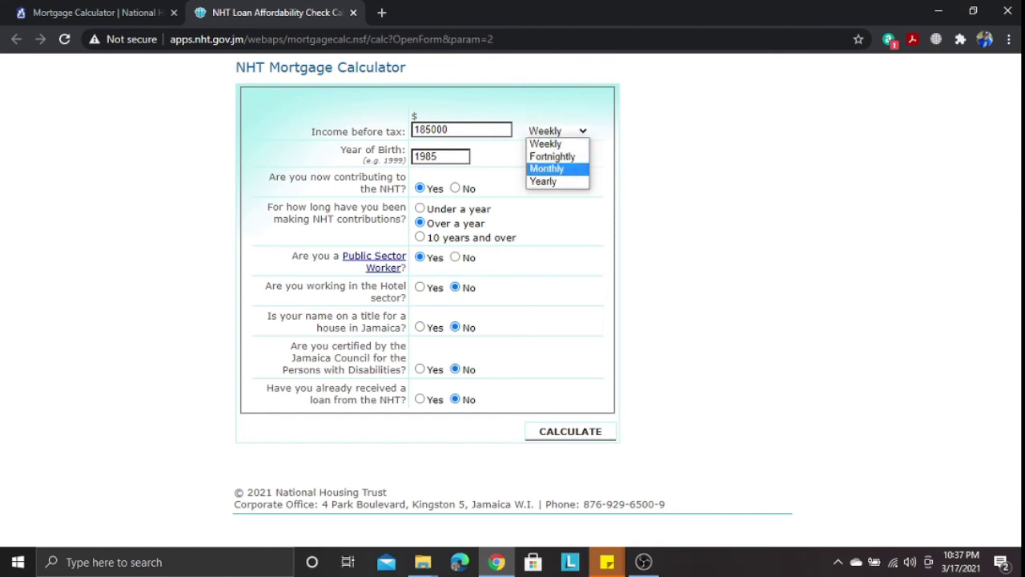
{"action": "key", "text": "Return"}
Step: Switch the income period to Fortnightly and set the income before tax to 61000
{"action": "key", "text": "alt+Down"}
{"action": "key", "text": "Up"}
{"action": "key", "text": "Up"}
{"action": "key", "text": "Down"}
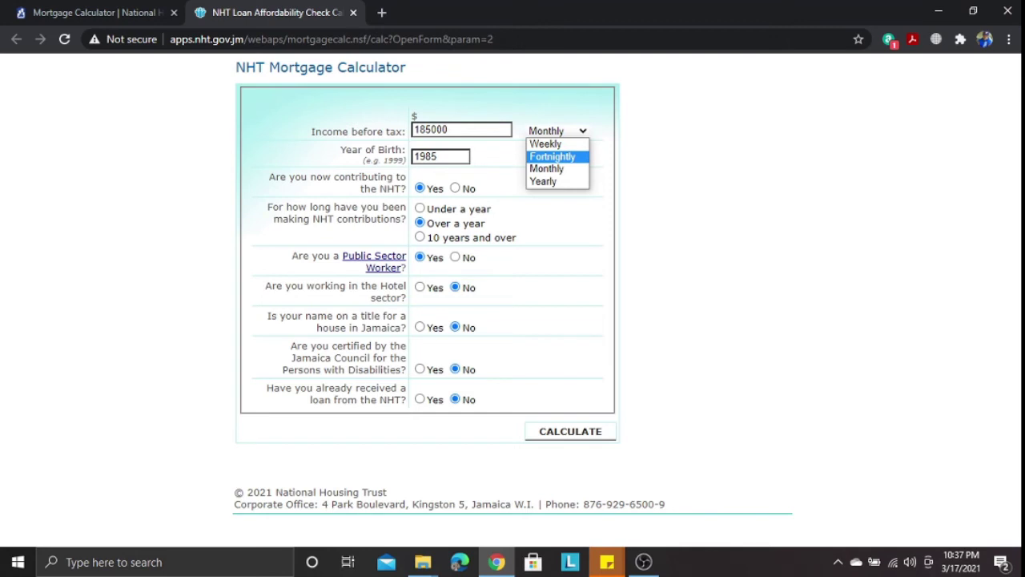
{"action": "key", "text": "Return"}
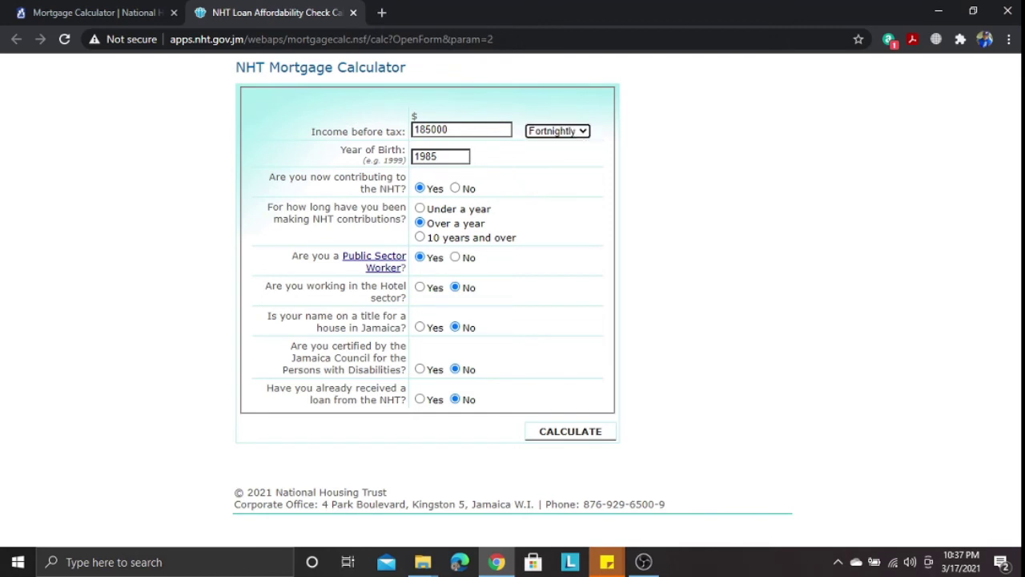
{"action": "left_click", "coordinate": [449, 130]}
{"action": "key", "text": "BackSpace"}
{"action": "key", "text": "BackSpace"}
{"action": "key", "text": "BackSpace"}
{"action": "key", "text": "BackSpace"}
{"action": "key", "text": "BackSpace"}
{"action": "key", "text": "BackSpace"}
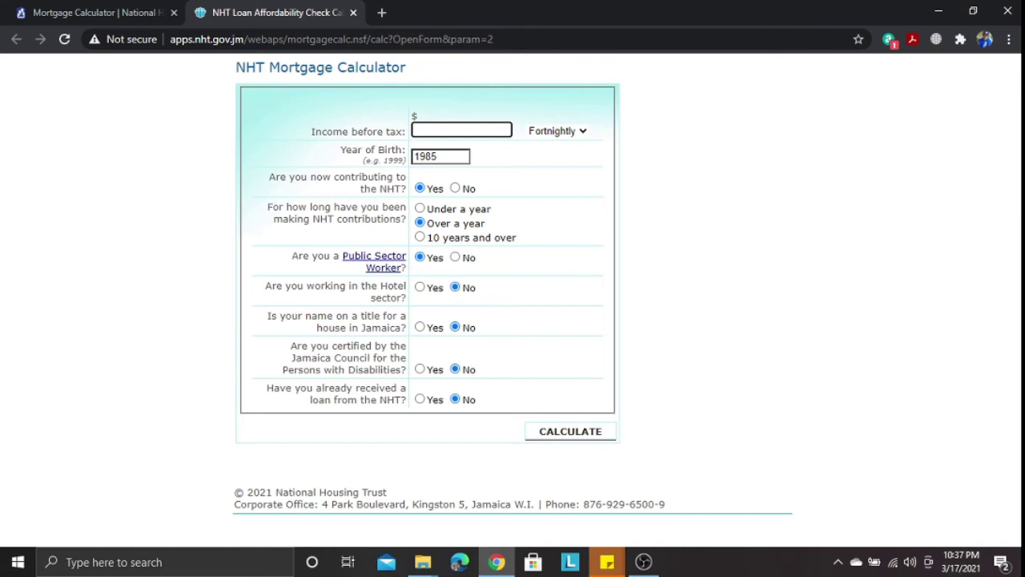
{"action": "type", "text": "61000"}
Step: Re-enter the same year of birth and calculate the affordable loans for the fortnightly income
{"action": "left_click", "coordinate": [438, 156]}
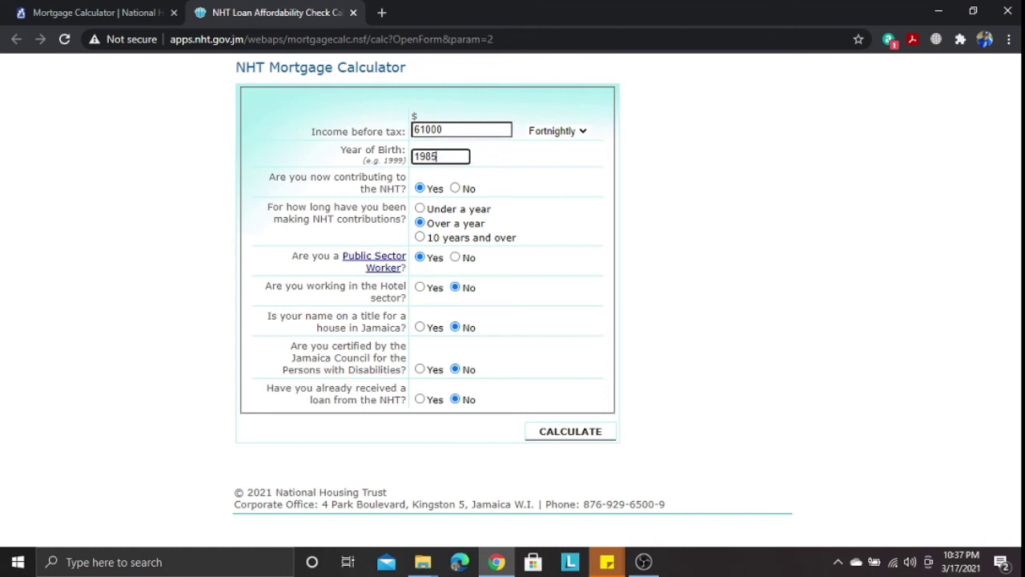
{"action": "key", "text": "BackSpace"}
{"action": "key", "text": "BackSpace"}
{"action": "type", "text": "85"}
{"action": "key", "text": "Return"}
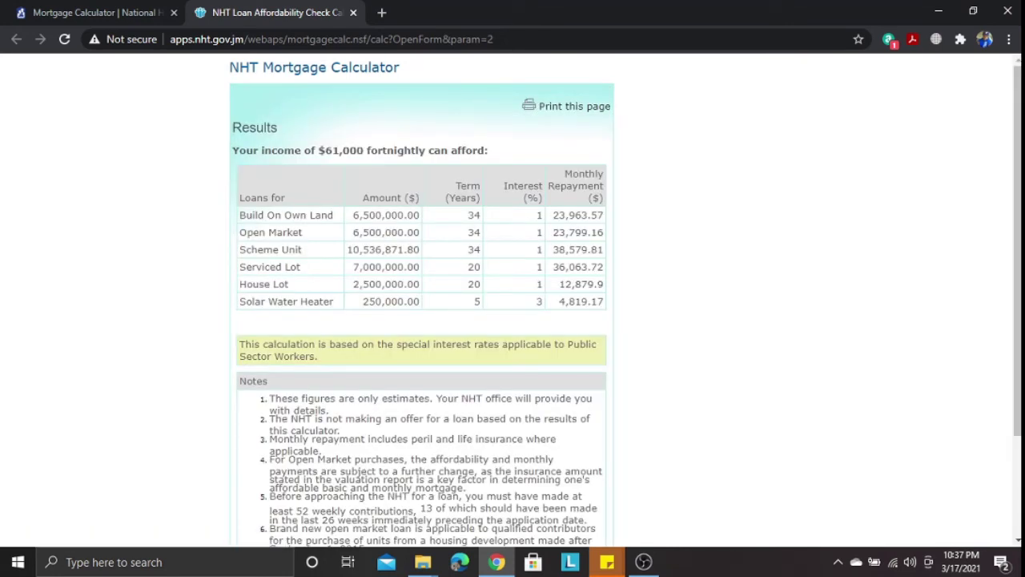
Step: Examine the loan results and notes for the $61,000 fortnightly public sector income, rerunning the calculation with the same entries
{"action": "scroll", "coordinate": [421, 300], "scroll_direction": "down", "scroll_amount": 1}
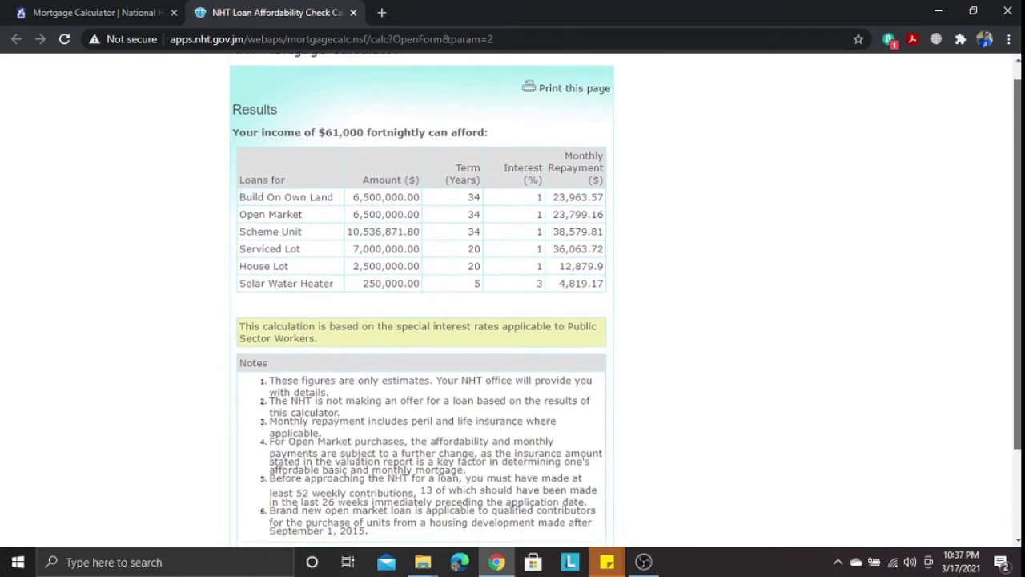
{"action": "scroll", "coordinate": [421, 300], "scroll_direction": "up", "scroll_amount": 1}
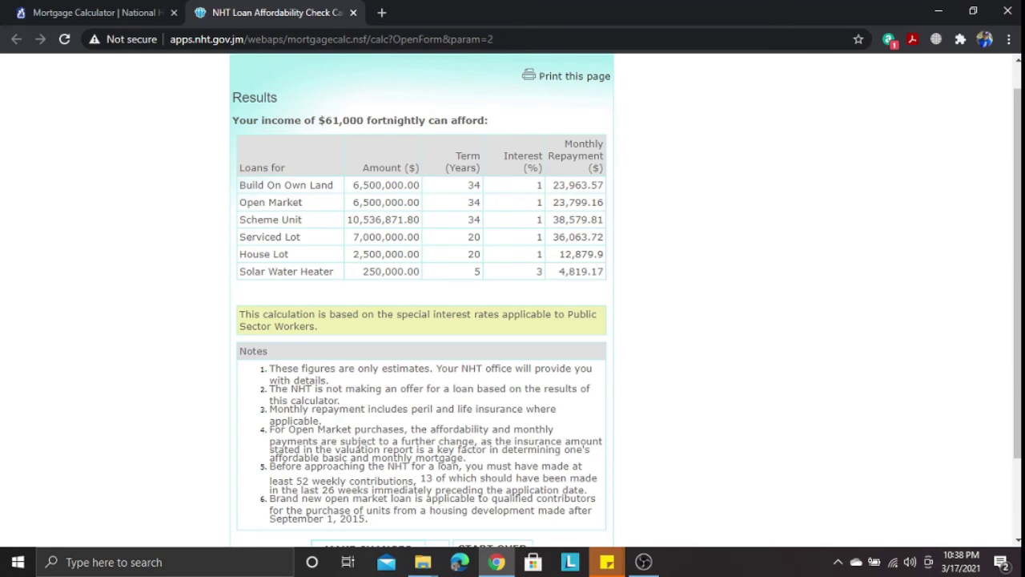
{"action": "scroll", "coordinate": [627, 305], "scroll_direction": "down", "scroll_amount": 1}
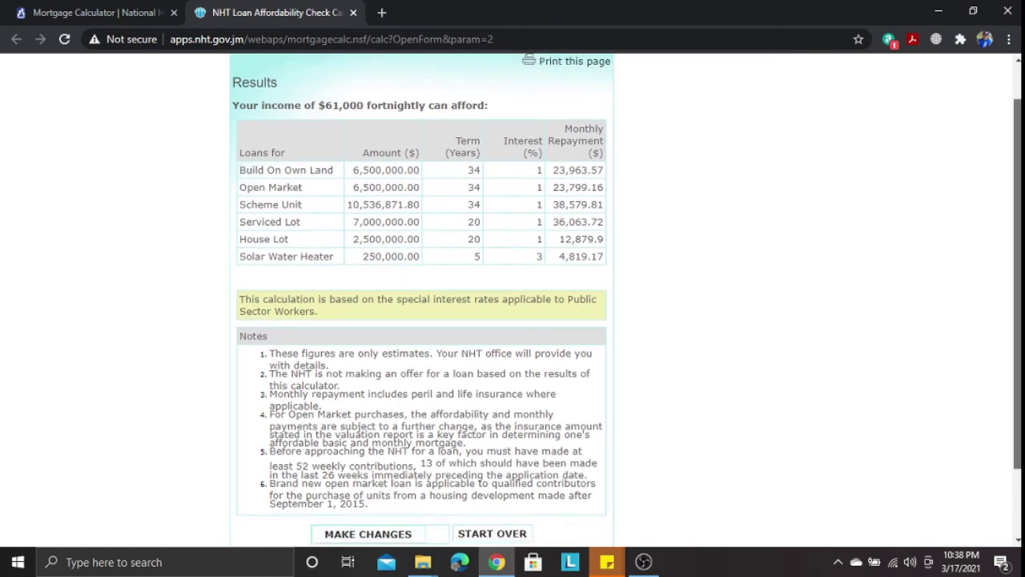
{"action": "left_click", "coordinate": [367, 470]}
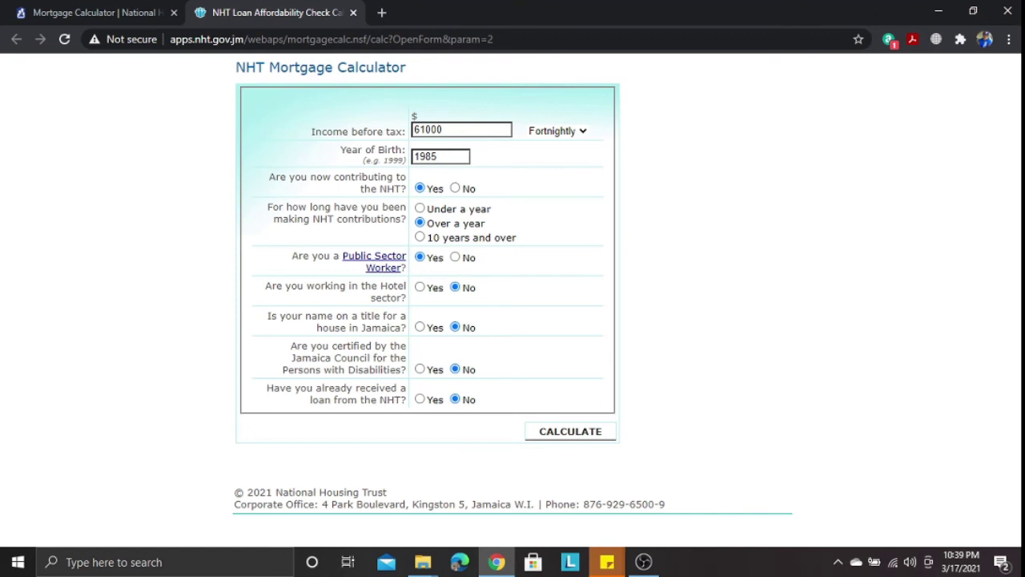
{"action": "left_click", "coordinate": [569, 430]}
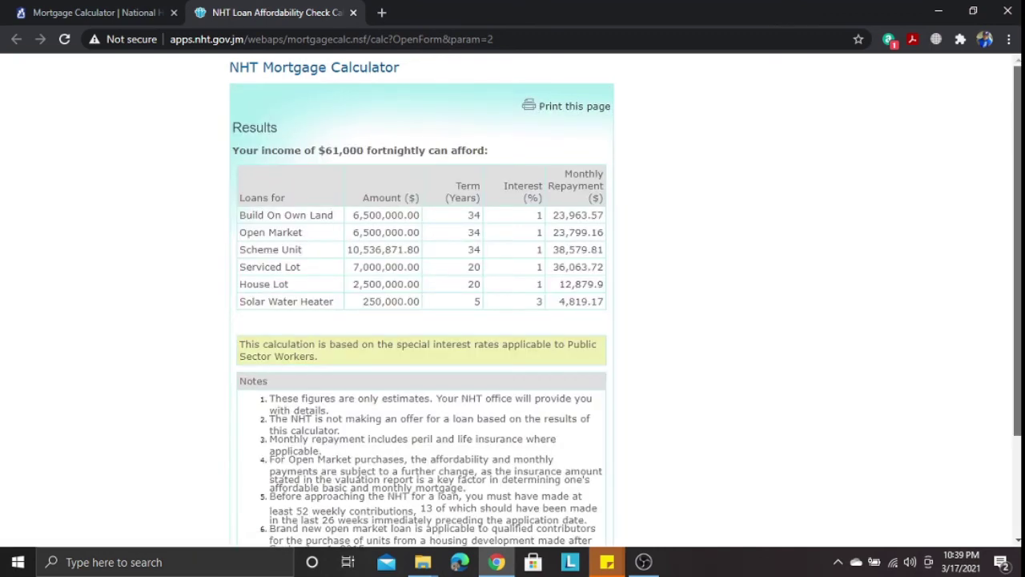
{"action": "scroll", "coordinate": [512, 305], "scroll_direction": "down", "scroll_amount": 3}
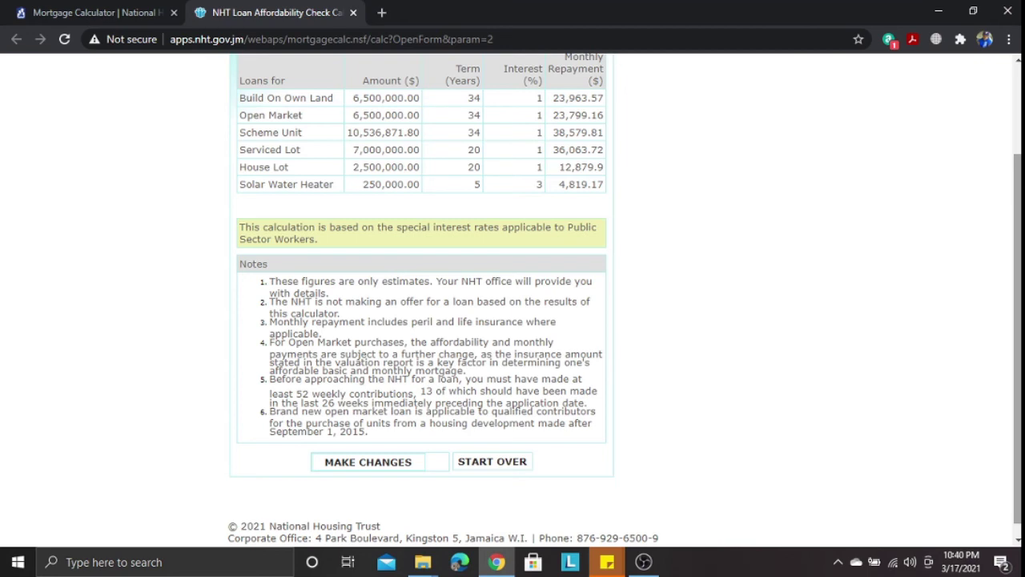
{"action": "scroll", "coordinate": [513, 296], "scroll_direction": "up", "scroll_amount": 1}
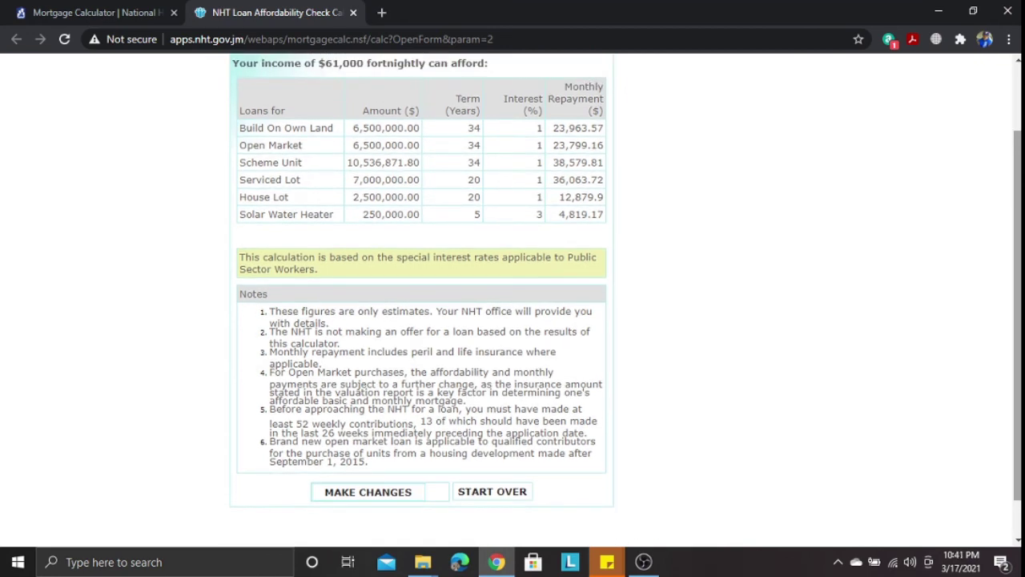
{"action": "scroll", "coordinate": [512, 302], "scroll_direction": "down", "scroll_amount": 1}
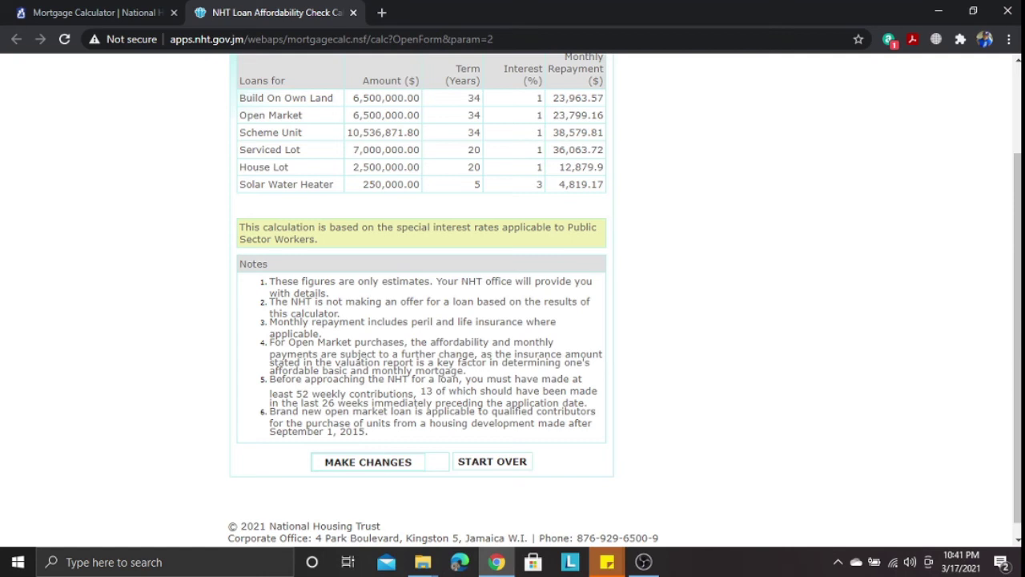
Step: Reread the loan amounts, terms, repayments and notes for the $61,000 fortnightly public sector income and return to the entry form
{"action": "scroll", "coordinate": [512, 298], "scroll_direction": "up", "scroll_amount": 1}
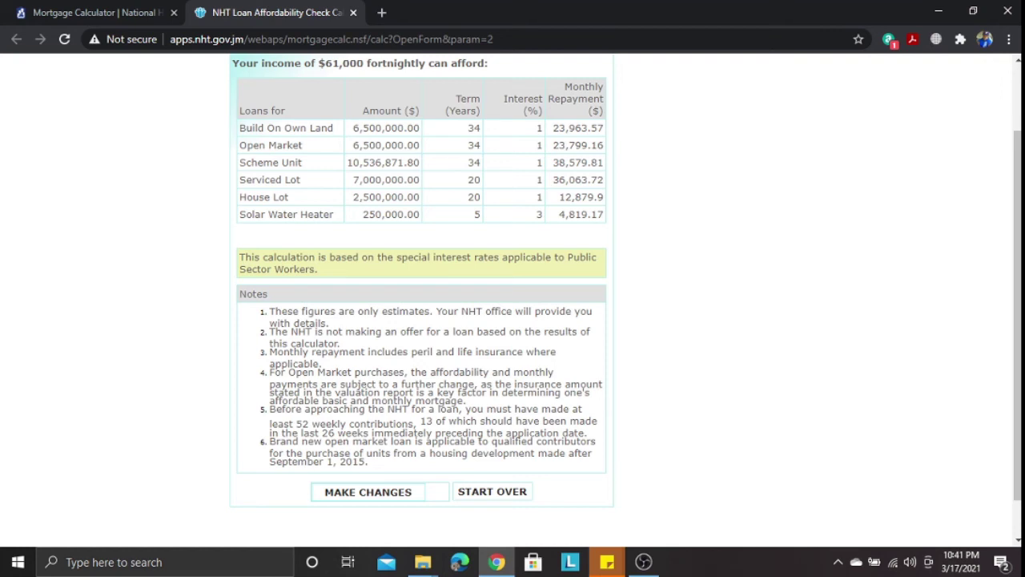
{"action": "scroll", "coordinate": [513, 298], "scroll_direction": "up", "scroll_amount": 1}
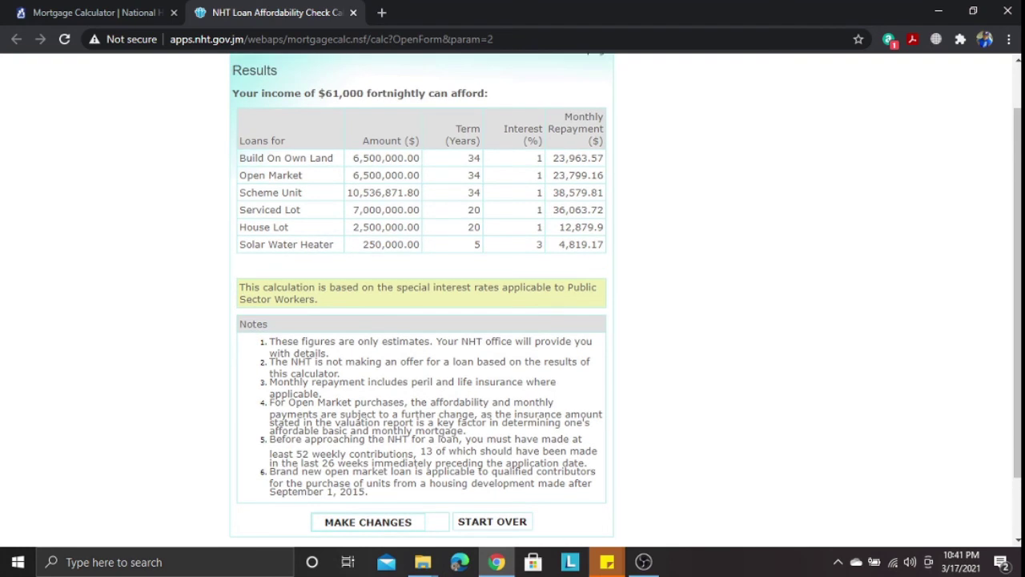
{"action": "scroll", "coordinate": [512, 299], "scroll_direction": "up", "scroll_amount": 1}
{"action": "scroll", "coordinate": [513, 299], "scroll_direction": "down", "scroll_amount": 3}
{"action": "scroll", "coordinate": [512, 299], "scroll_direction": "down", "scroll_amount": 1}
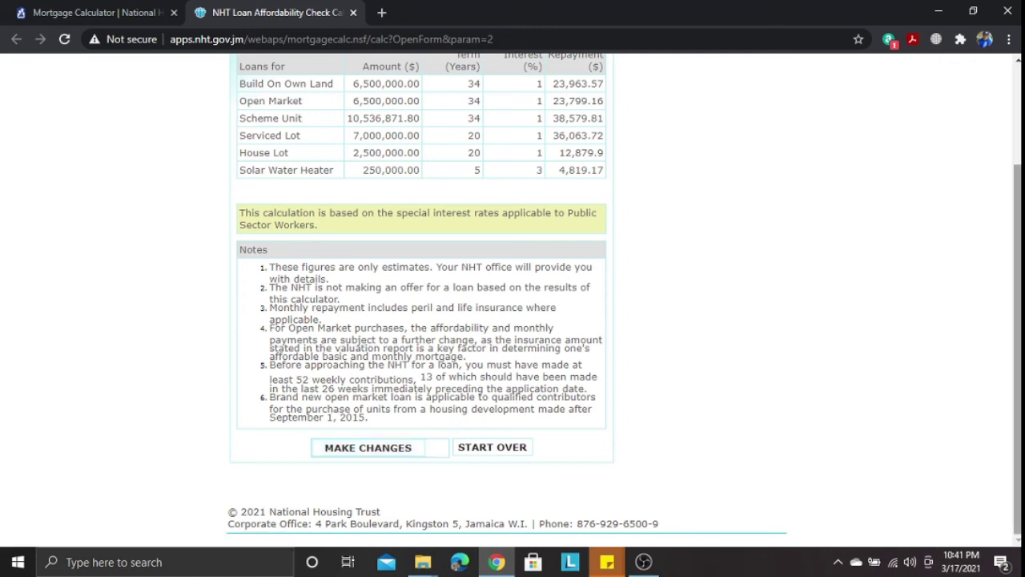
{"action": "scroll", "coordinate": [512, 294], "scroll_direction": "up", "scroll_amount": 1}
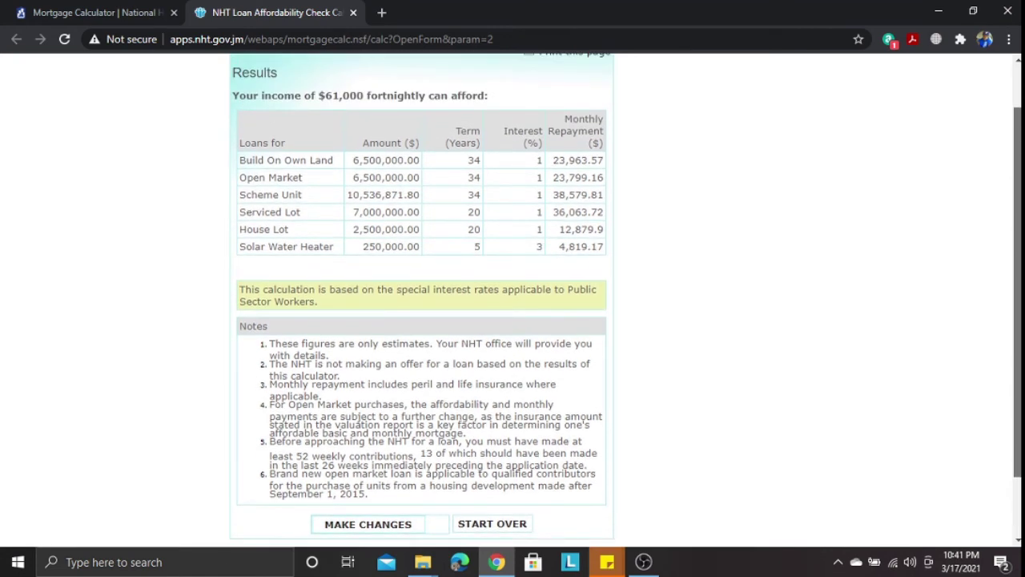
{"action": "scroll", "coordinate": [512, 294], "scroll_direction": "up", "scroll_amount": 1}
{"action": "scroll", "coordinate": [513, 294], "scroll_direction": "down", "scroll_amount": 2}
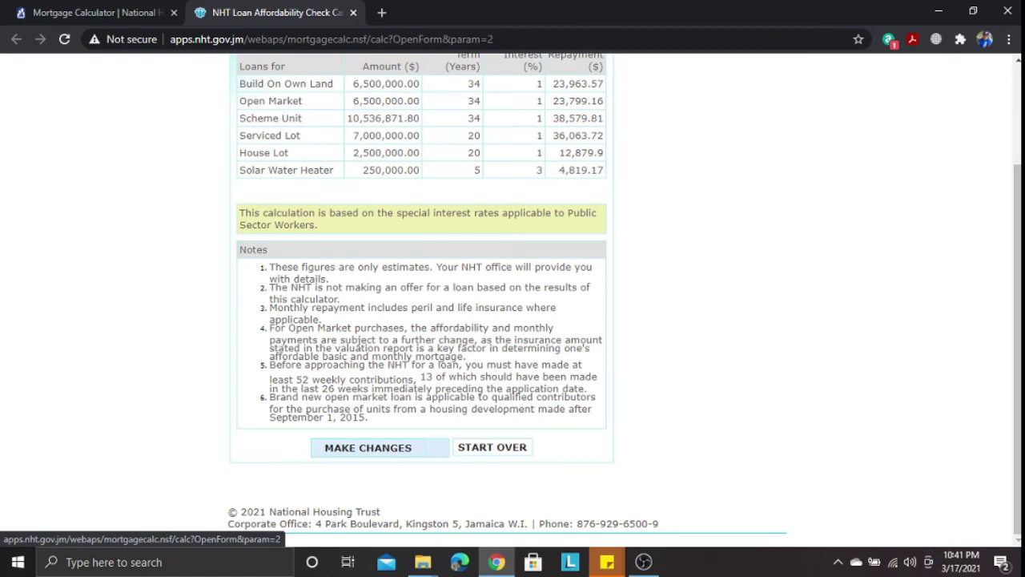
{"action": "scroll", "coordinate": [512, 294], "scroll_direction": "up", "scroll_amount": 2}
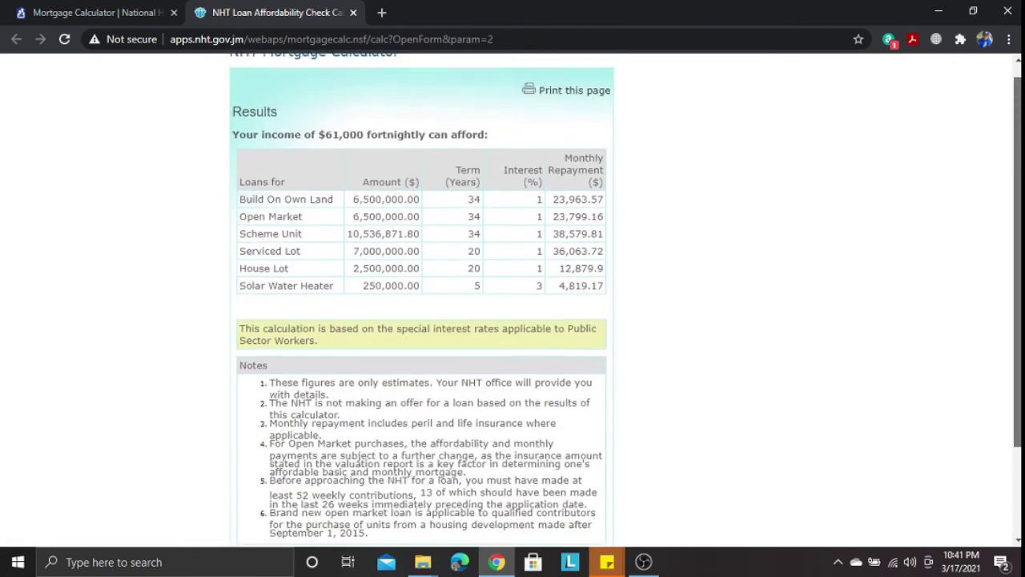
{"action": "scroll", "coordinate": [512, 294], "scroll_direction": "down", "scroll_amount": 2}
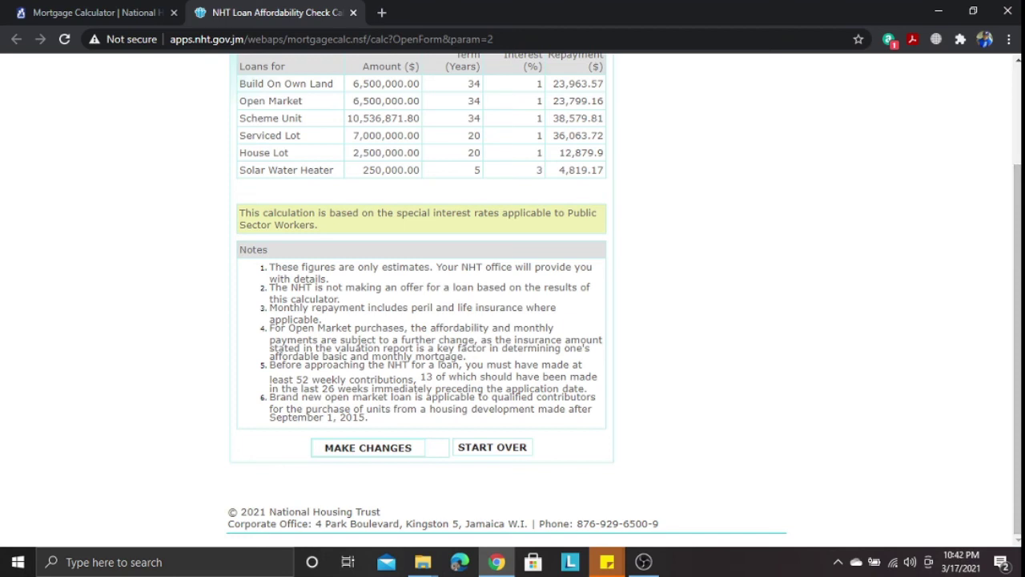
{"action": "scroll", "coordinate": [1017, 344], "scroll_direction": "up", "scroll_amount": 2}
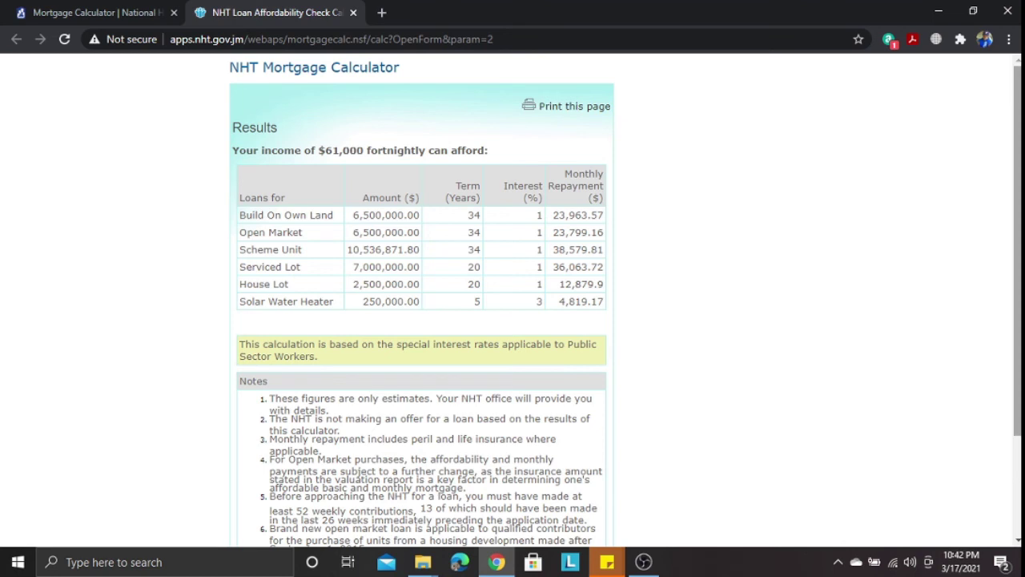
{"action": "scroll", "coordinate": [624, 304], "scroll_direction": "down", "scroll_amount": 1}
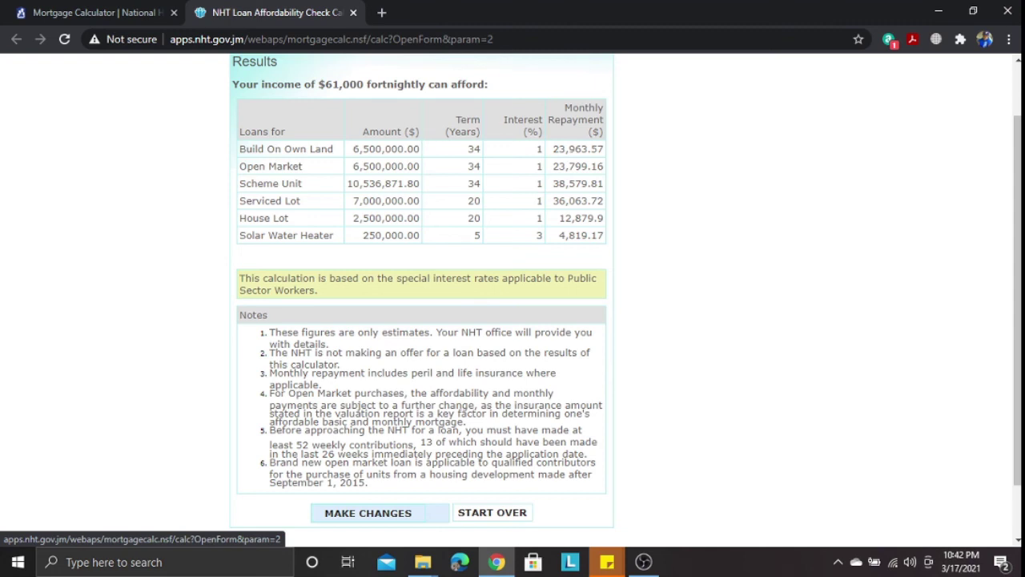
{"action": "left_click", "coordinate": [368, 513]}
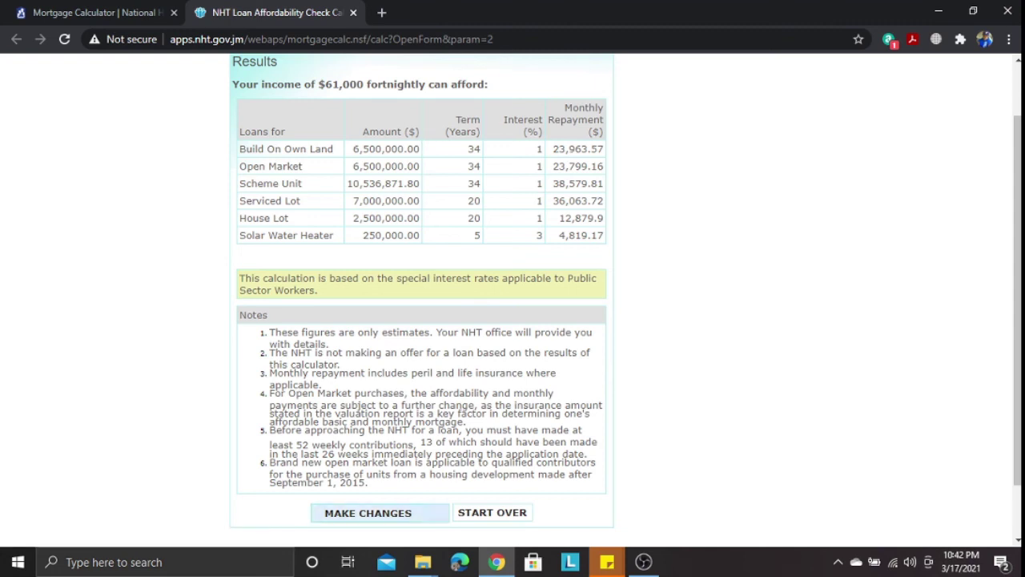
{"action": "left_click", "coordinate": [367, 513]}
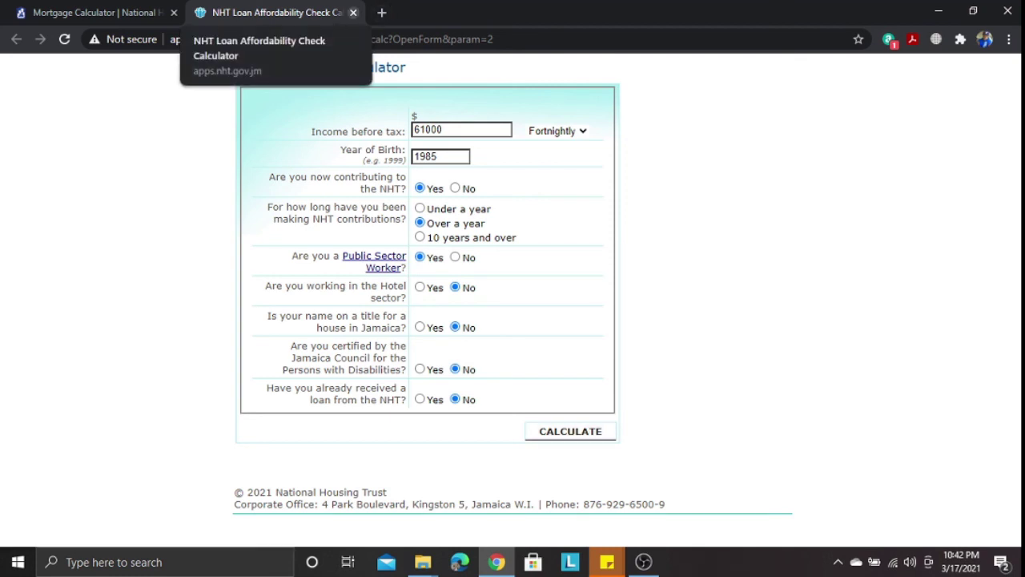
Step: Close the filled-in calculator and open a blank NHT Mortgage Calculator from the National Housing Trust's Mortgage Calculator page
{"action": "left_click", "coordinate": [353, 12]}
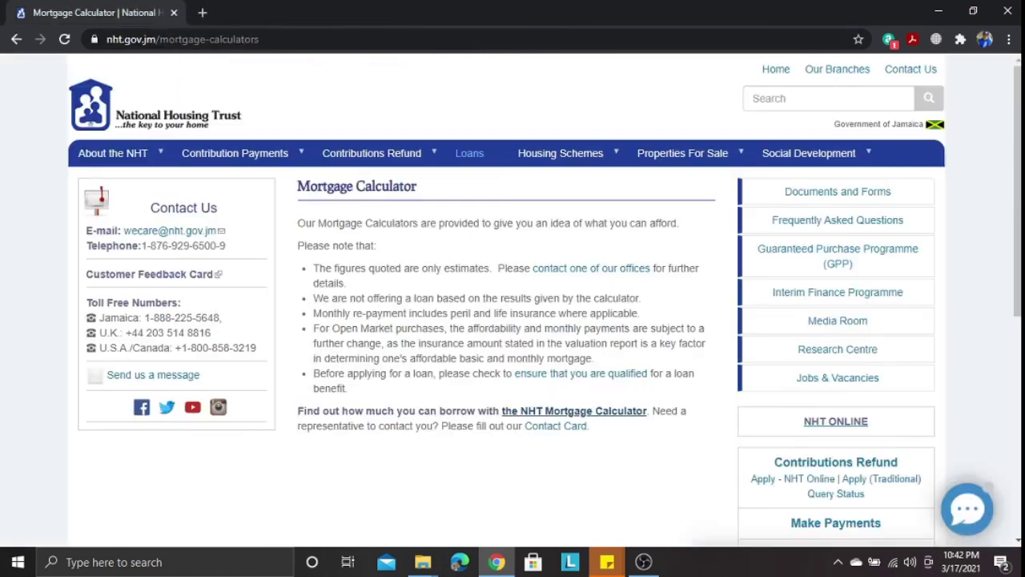
{"action": "mouse_move", "coordinate": [469, 153]}
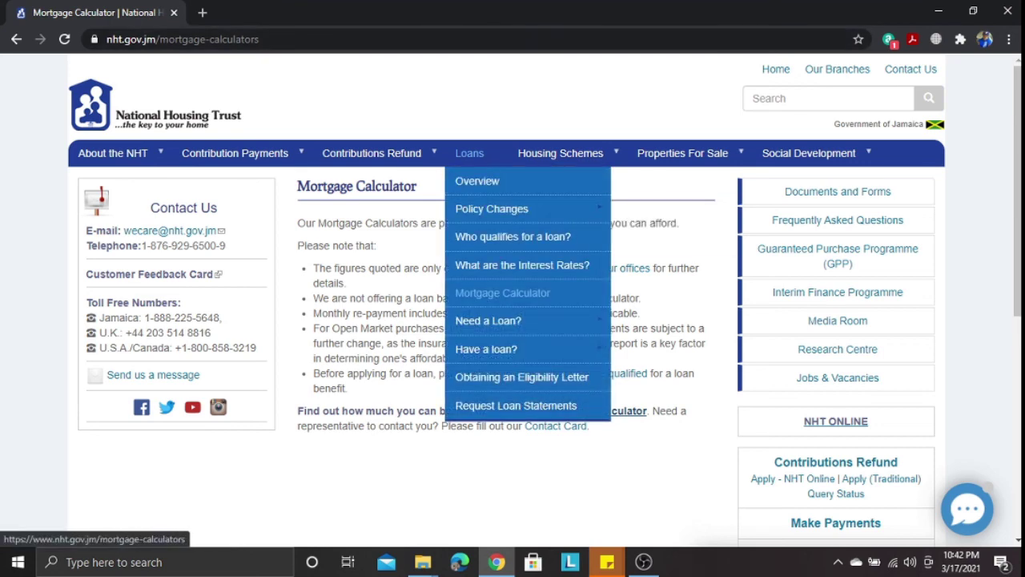
{"action": "left_click", "coordinate": [628, 410]}
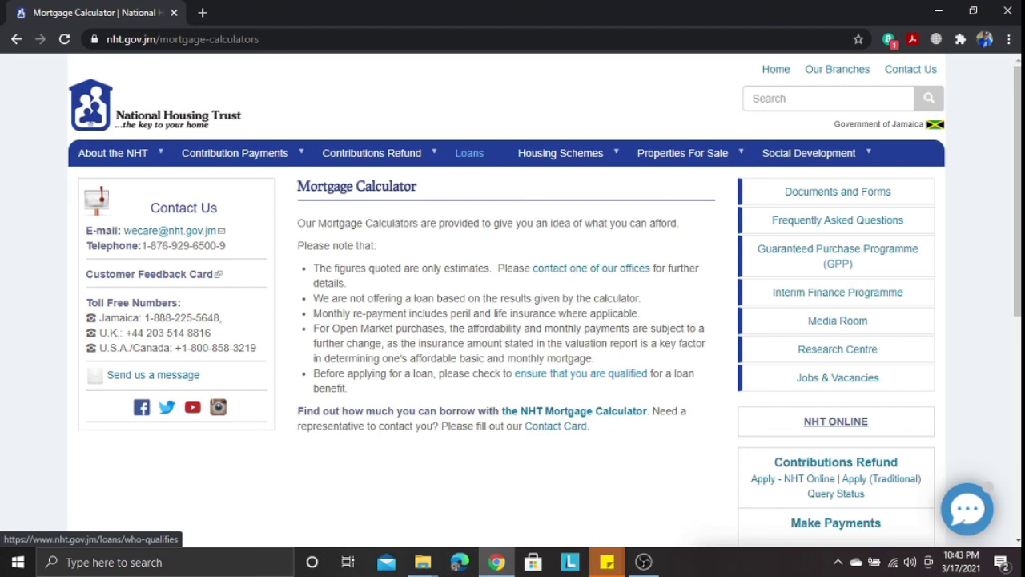
{"action": "left_click", "coordinate": [574, 410]}
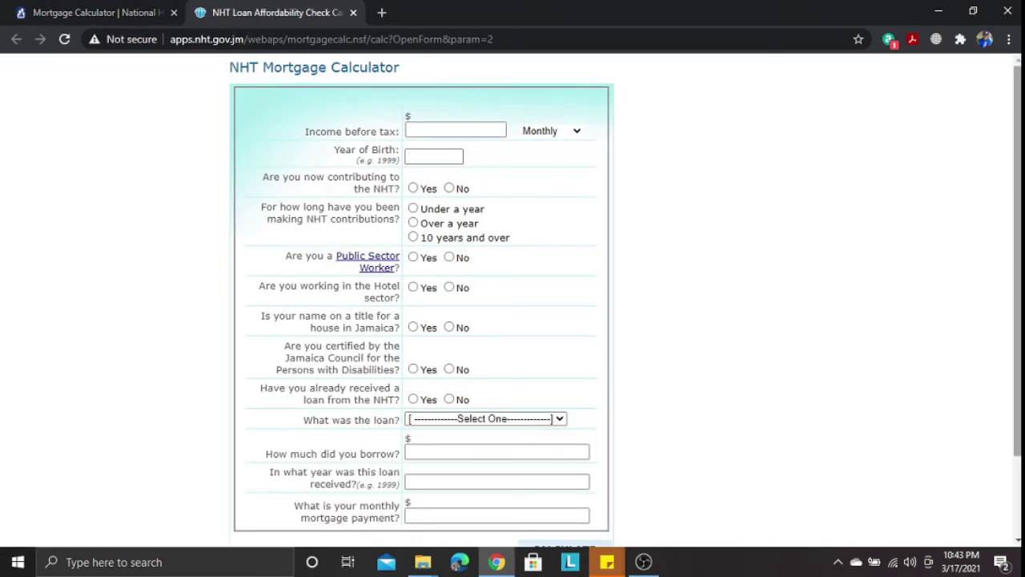
Step: Check the available income periods on the blank form, keep Monthly and make the year of birth field active
{"action": "scroll", "coordinate": [624, 300], "scroll_direction": "down", "scroll_amount": 2}
{"action": "scroll", "coordinate": [624, 300], "scroll_direction": "up", "scroll_amount": 1}
{"action": "scroll", "coordinate": [624, 300], "scroll_direction": "down", "scroll_amount": 1}
{"action": "scroll", "coordinate": [625, 300], "scroll_direction": "up", "scroll_amount": 1}
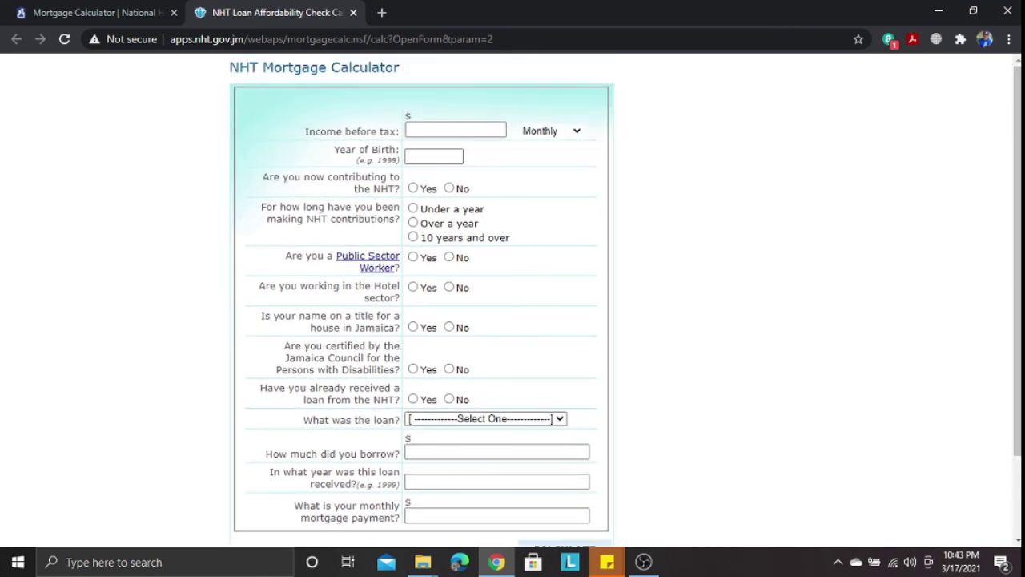
{"action": "left_click", "coordinate": [551, 131]}
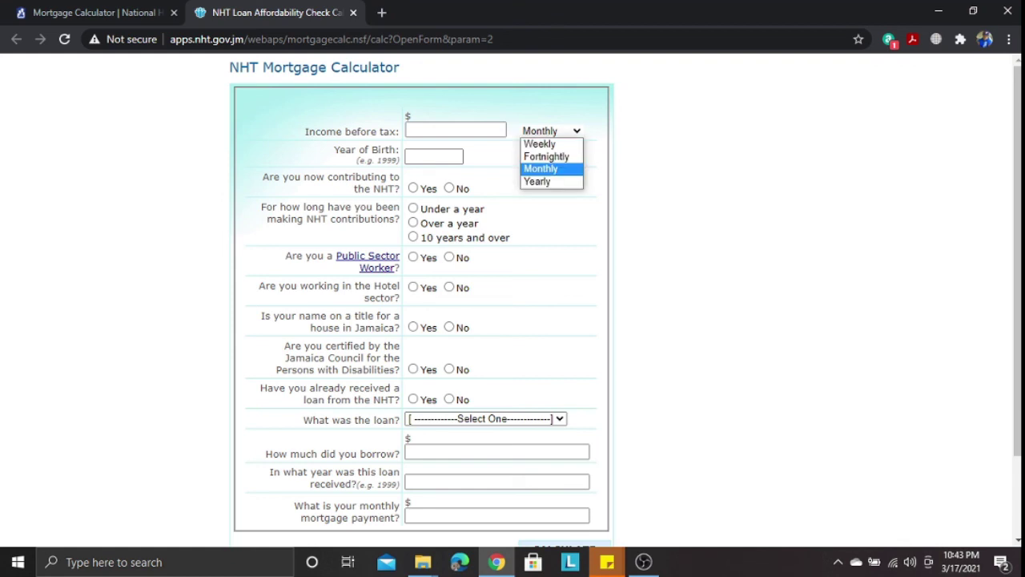
{"action": "key", "text": "Return"}
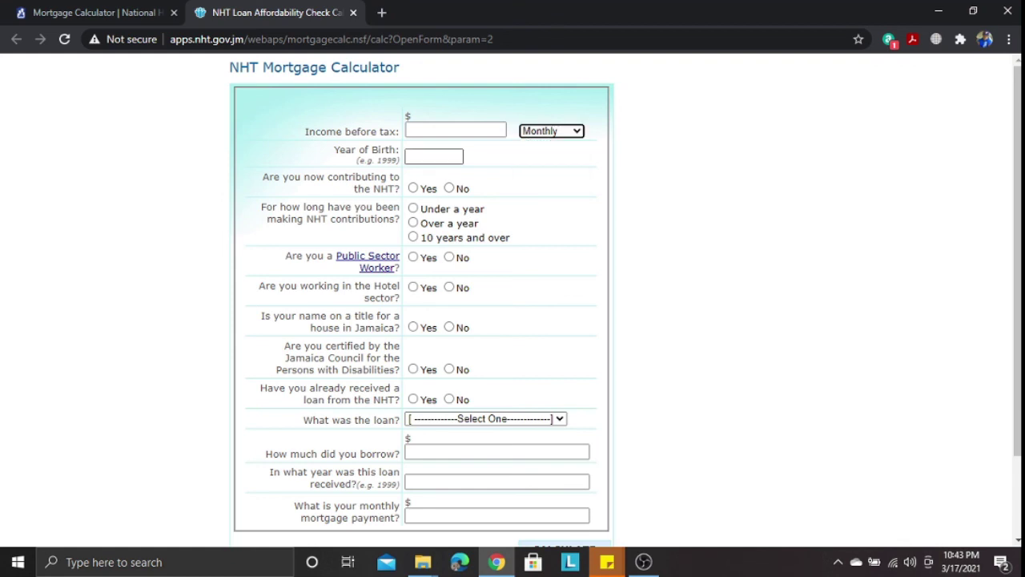
{"action": "left_click", "coordinate": [433, 156]}
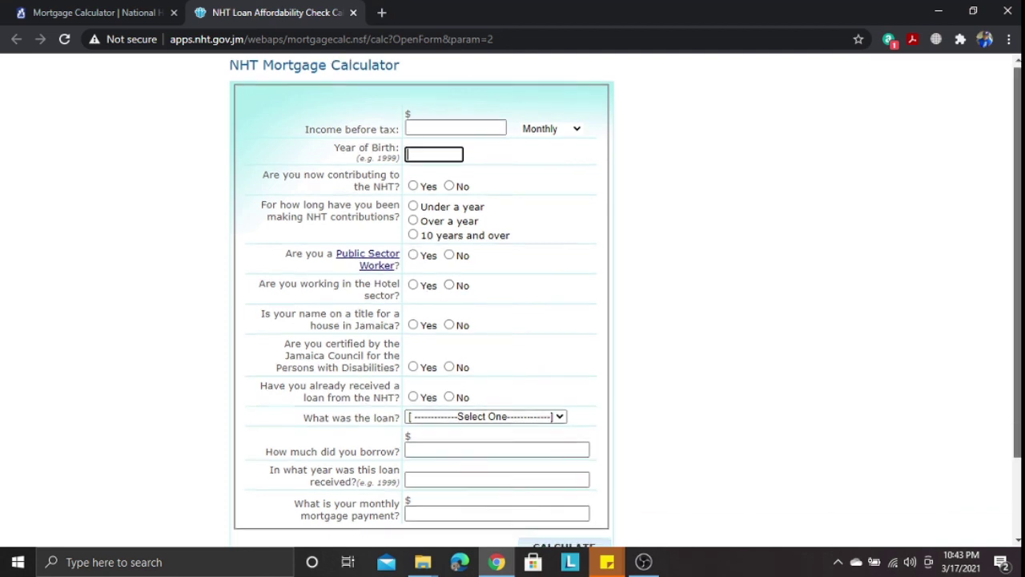
Step: Review every question on the blank calculator form, from income before tax through the existing loan details
{"action": "scroll", "coordinate": [624, 300], "scroll_direction": "down", "scroll_amount": 3}
{"action": "scroll", "coordinate": [623, 299], "scroll_direction": "up", "scroll_amount": 3}
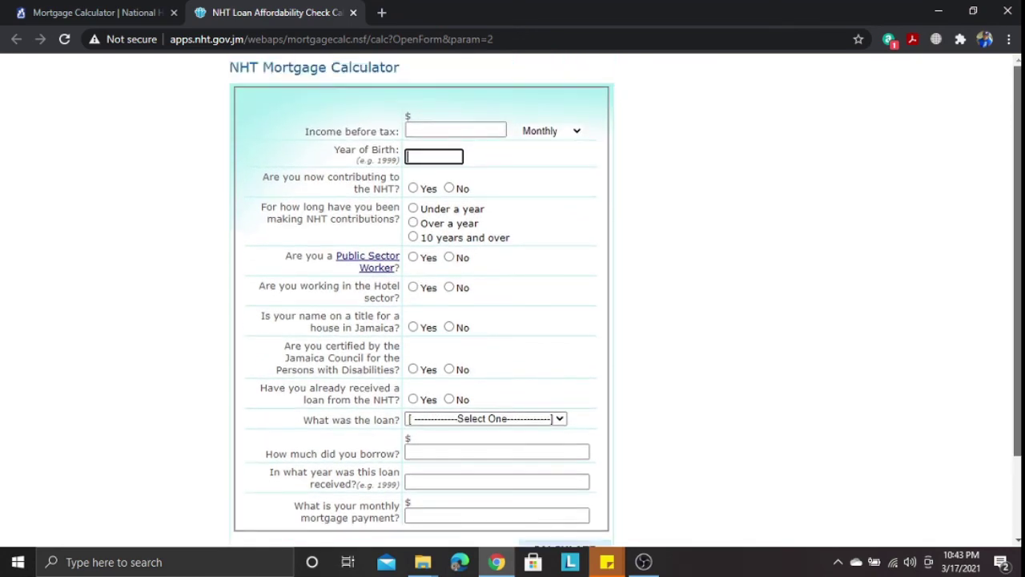
{"action": "scroll", "coordinate": [624, 300], "scroll_direction": "down", "scroll_amount": 2}
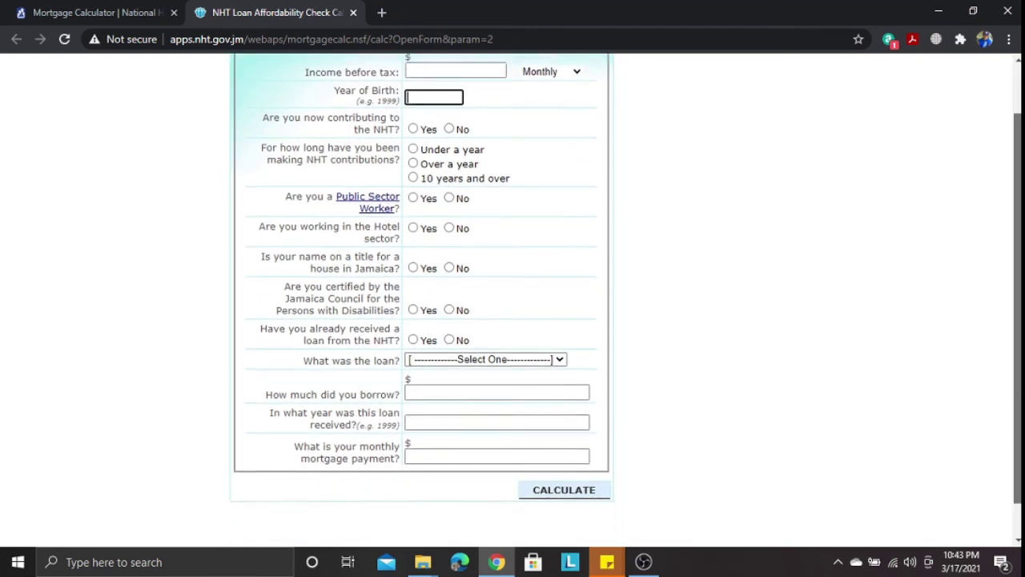
{"action": "scroll", "coordinate": [623, 300], "scroll_direction": "up", "scroll_amount": 2}
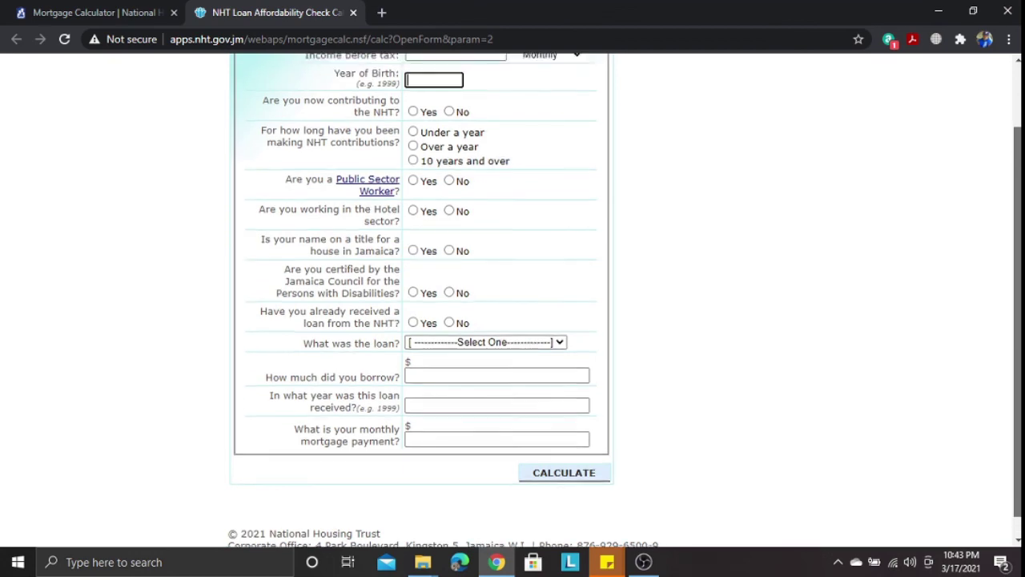
{"action": "scroll", "coordinate": [624, 300], "scroll_direction": "up", "scroll_amount": 1}
{"action": "scroll", "coordinate": [624, 299], "scroll_direction": "down", "scroll_amount": 2}
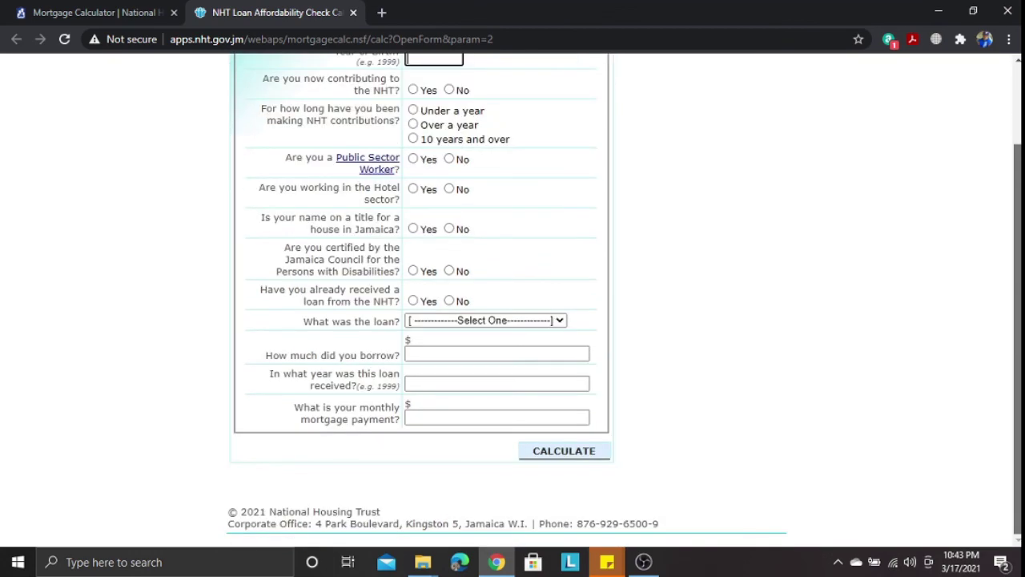
{"action": "scroll", "coordinate": [624, 299], "scroll_direction": "up", "scroll_amount": 3}
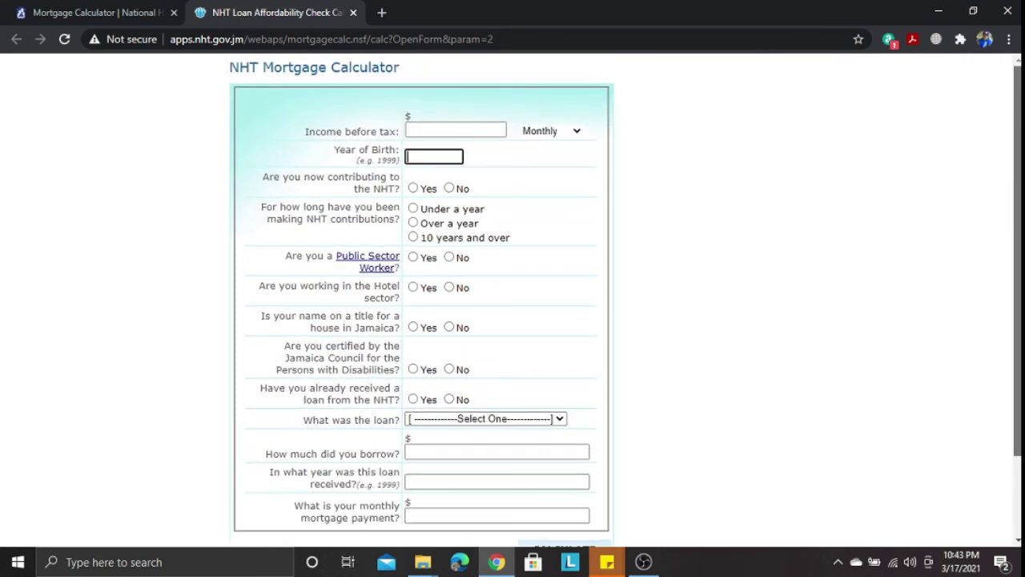
{"action": "scroll", "coordinate": [625, 300], "scroll_direction": "down", "scroll_amount": 2}
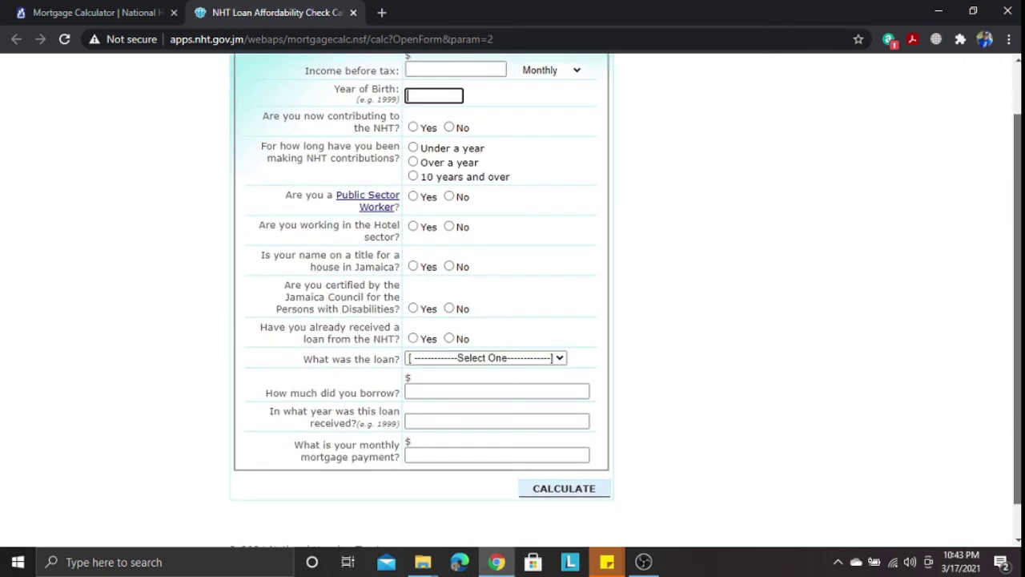
{"action": "scroll", "coordinate": [624, 301], "scroll_direction": "up", "scroll_amount": 2}
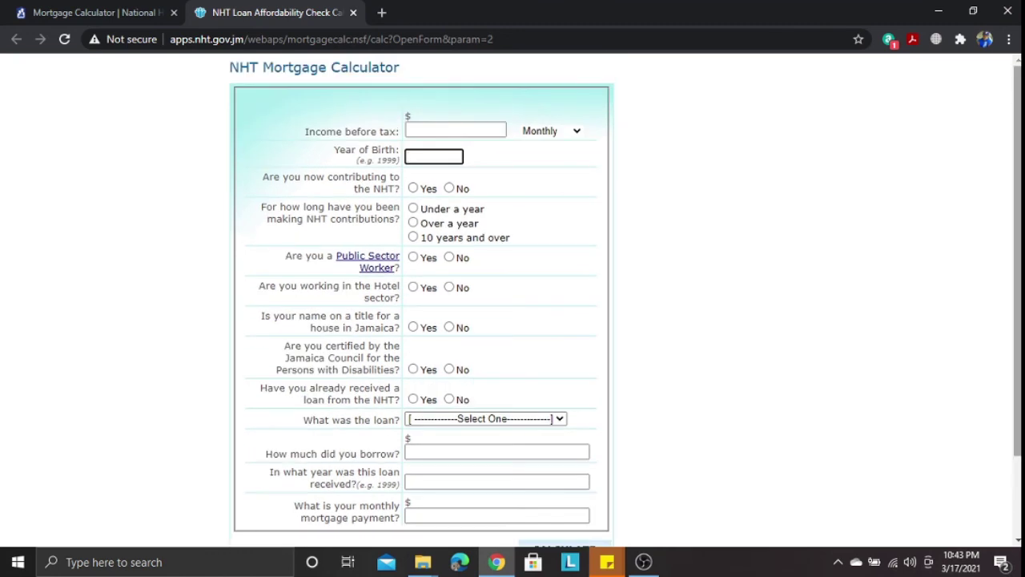
{"action": "scroll", "coordinate": [624, 300], "scroll_direction": "down", "scroll_amount": 3}
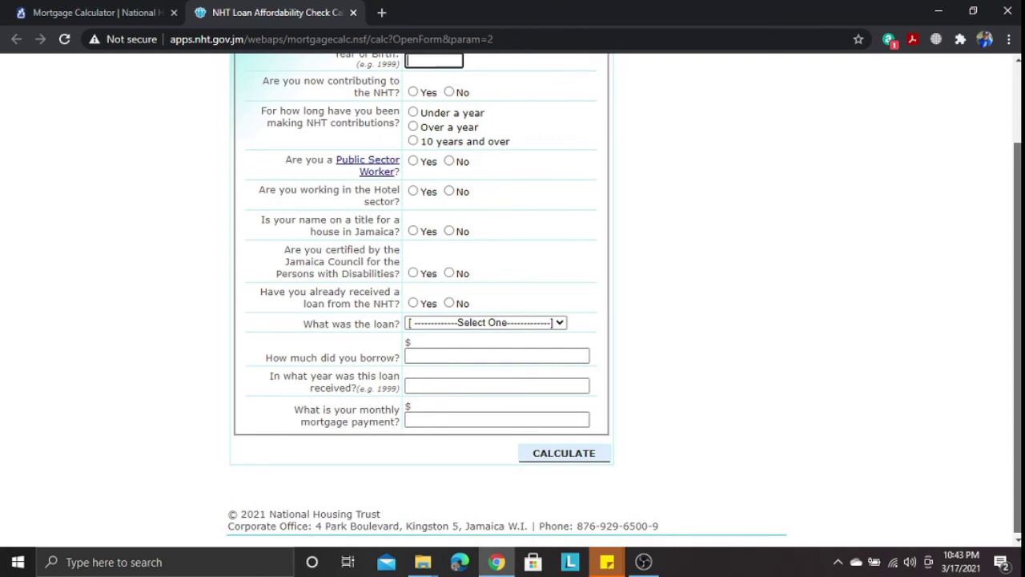
{"action": "scroll", "coordinate": [512, 296], "scroll_direction": "up", "scroll_amount": 3}
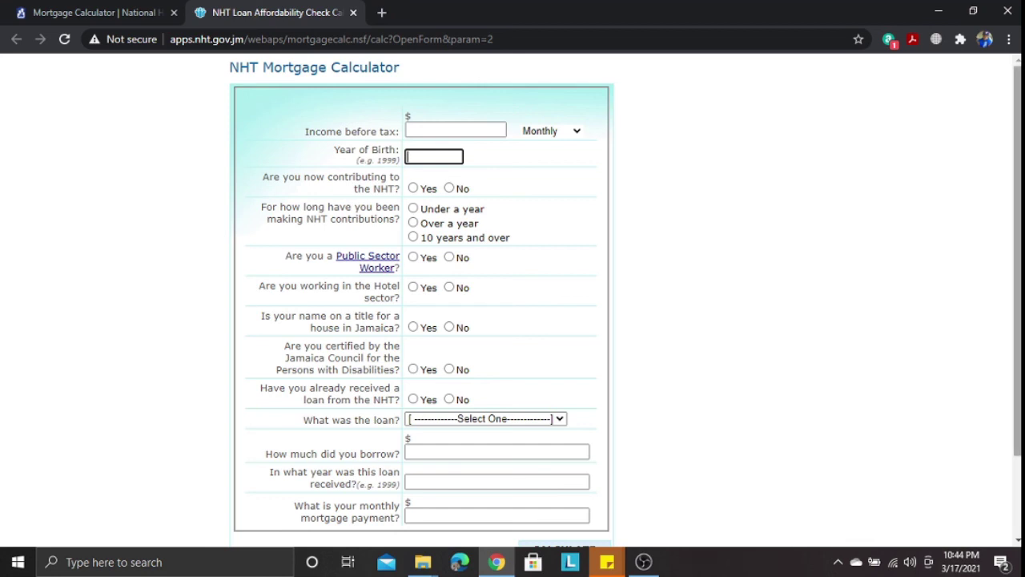
{"action": "scroll", "coordinate": [625, 302], "scroll_direction": "down", "scroll_amount": 2}
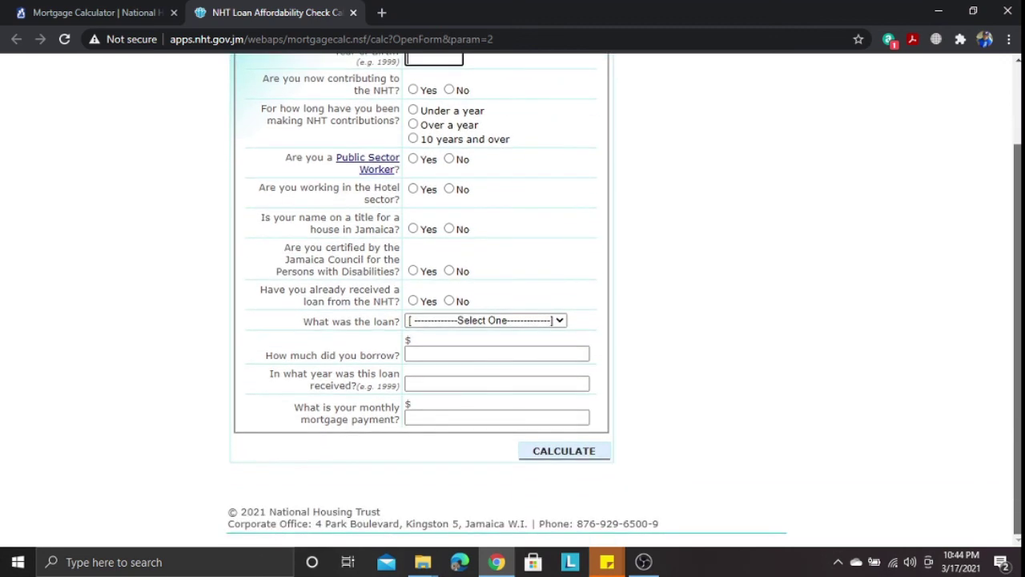
{"action": "scroll", "coordinate": [626, 302], "scroll_direction": "up", "scroll_amount": 2}
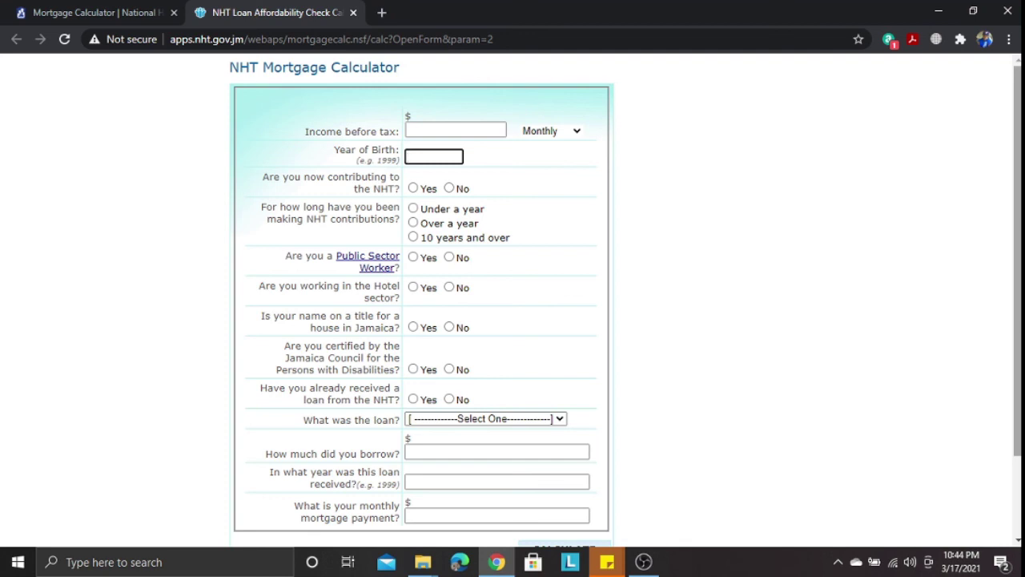
{"action": "scroll", "coordinate": [512, 305], "scroll_direction": "down", "scroll_amount": 2}
{"action": "scroll", "coordinate": [512, 304], "scroll_direction": "up", "scroll_amount": 2}
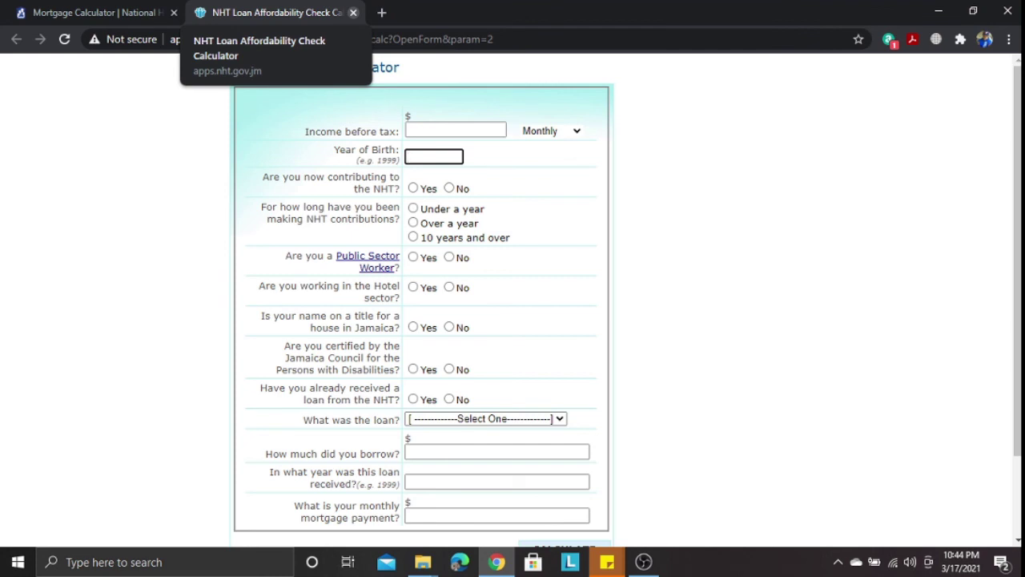
Step: Close the calculator form and open the "What are the Interest Rates?" page on the National Housing Trust site
{"action": "key", "text": "ctrl+w"}
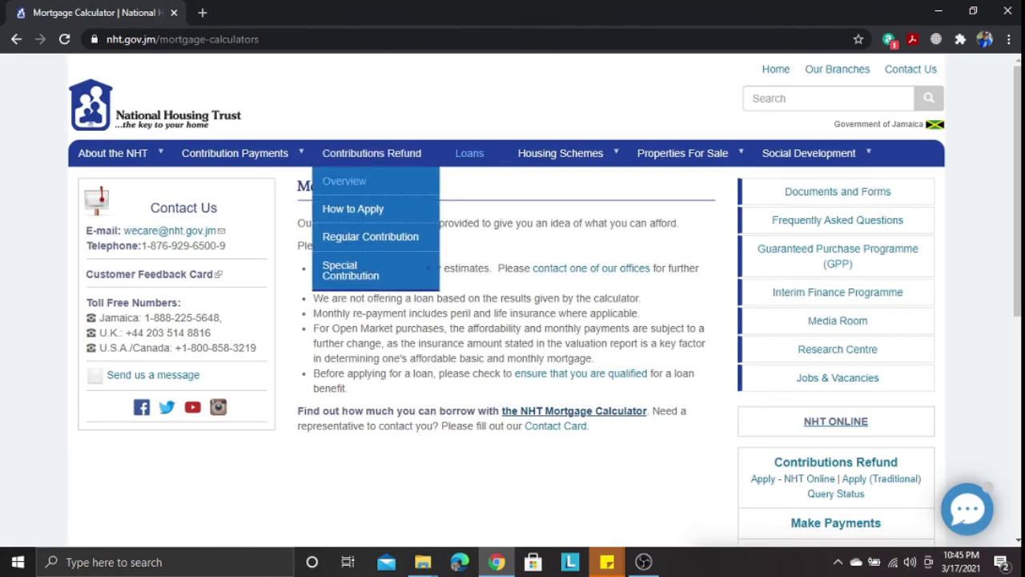
{"action": "mouse_move", "coordinate": [469, 152]}
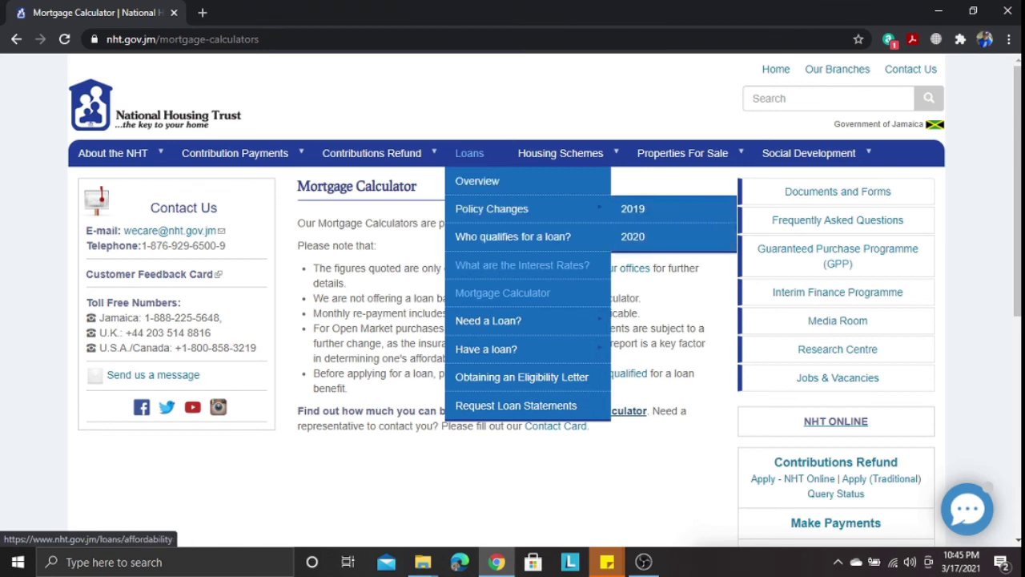
{"action": "left_click", "coordinate": [522, 264]}
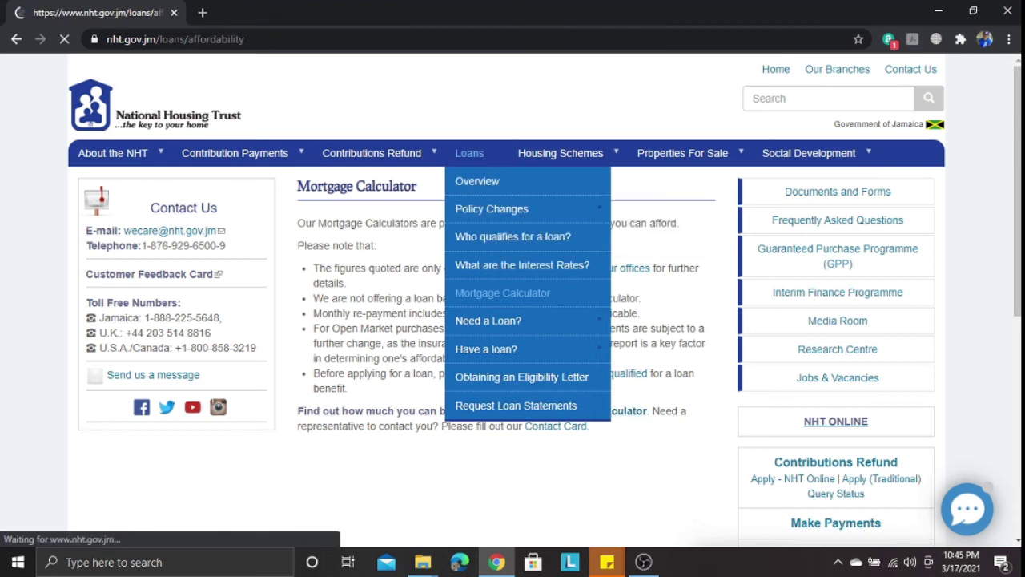
Step: Examine the interest rate table by weekly income band and contributor category
{"action": "scroll", "coordinate": [513, 300], "scroll_direction": "down", "scroll_amount": 2}
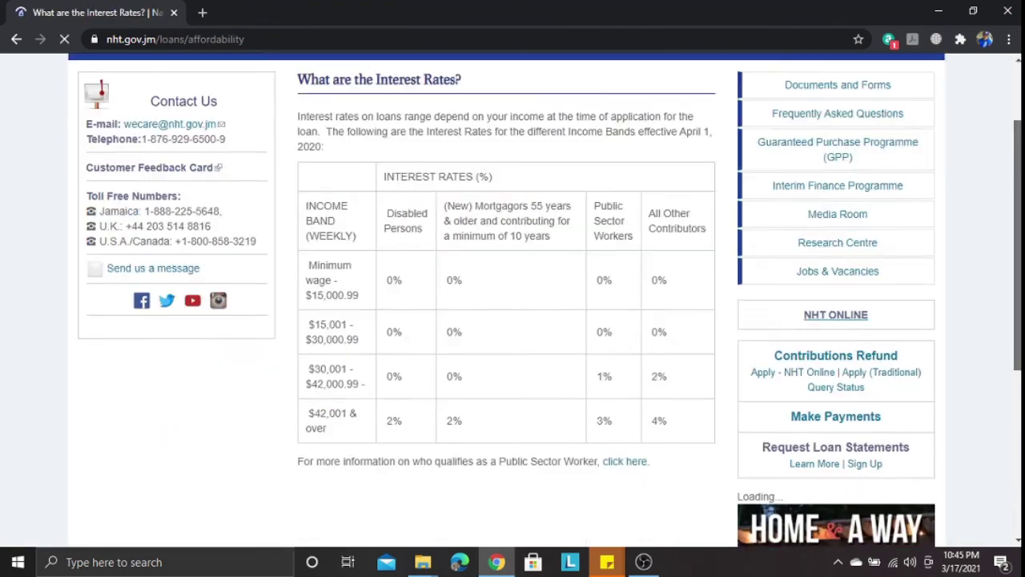
{"action": "scroll", "coordinate": [512, 300], "scroll_direction": "down", "scroll_amount": 1}
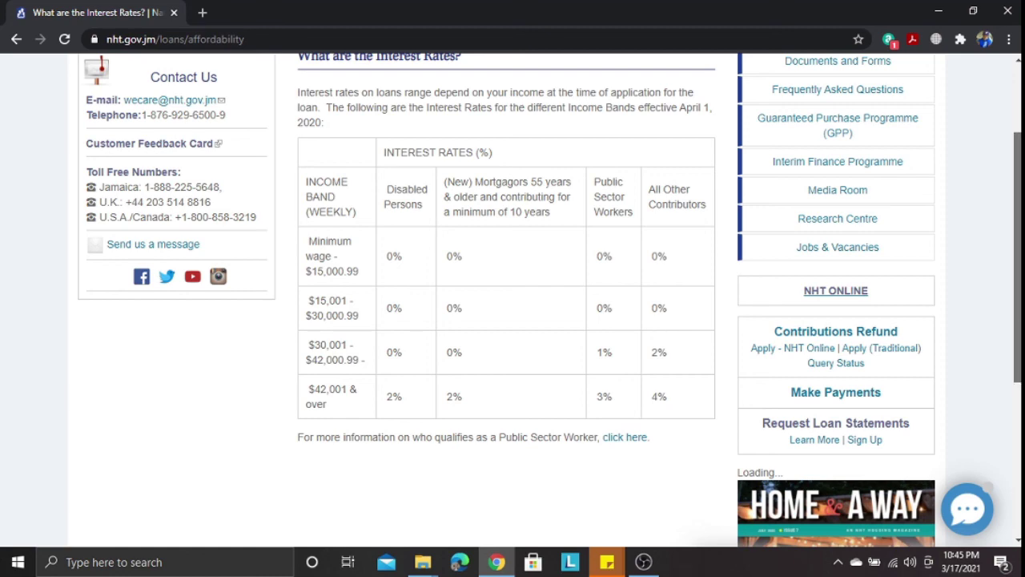
{"action": "scroll", "coordinate": [512, 320], "scroll_direction": "up", "scroll_amount": 3}
{"action": "scroll", "coordinate": [513, 321], "scroll_direction": "down", "scroll_amount": 2}
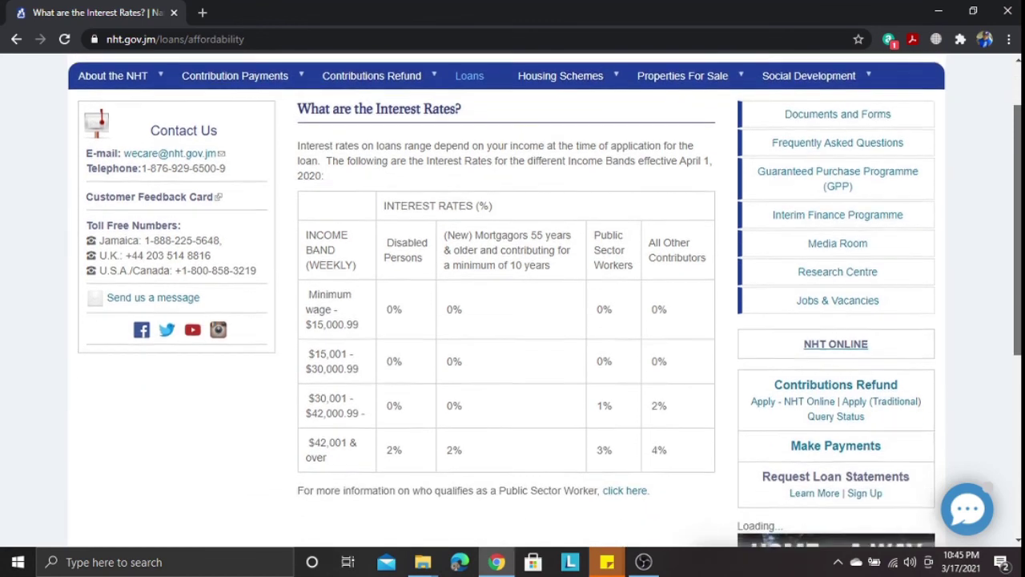
{"action": "scroll", "coordinate": [513, 320], "scroll_direction": "up", "scroll_amount": 3}
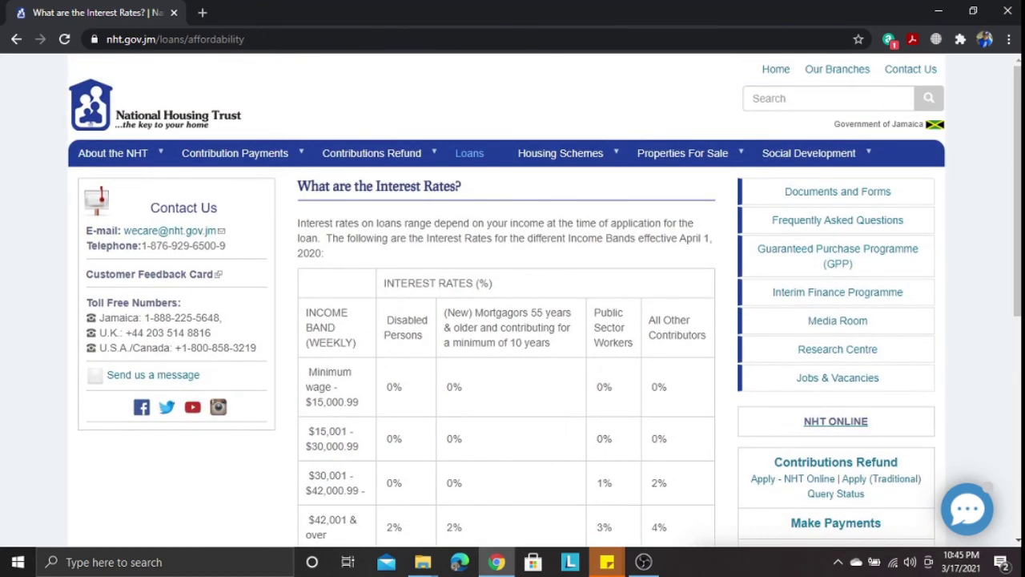
{"action": "mouse_move", "coordinate": [470, 153]}
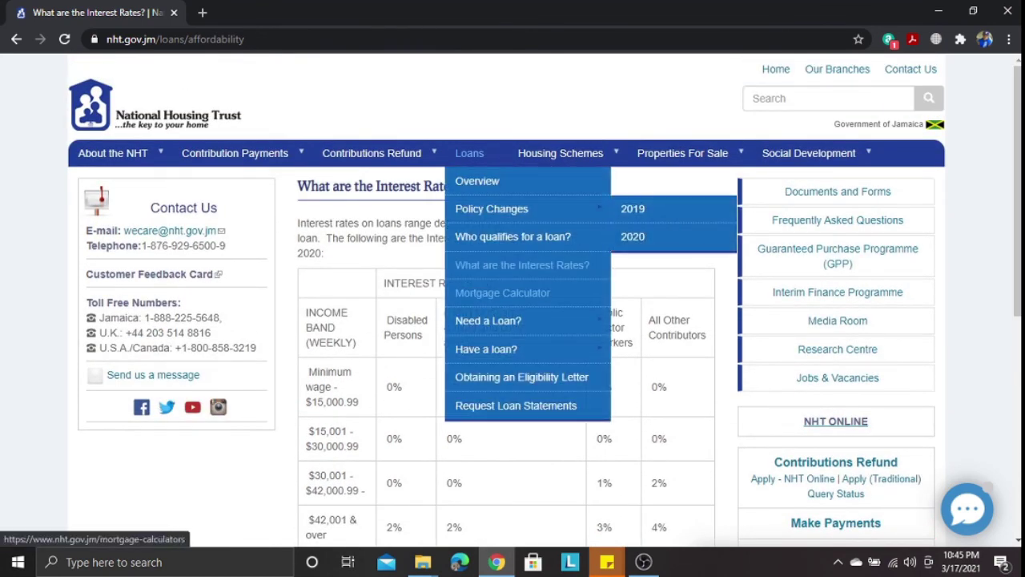